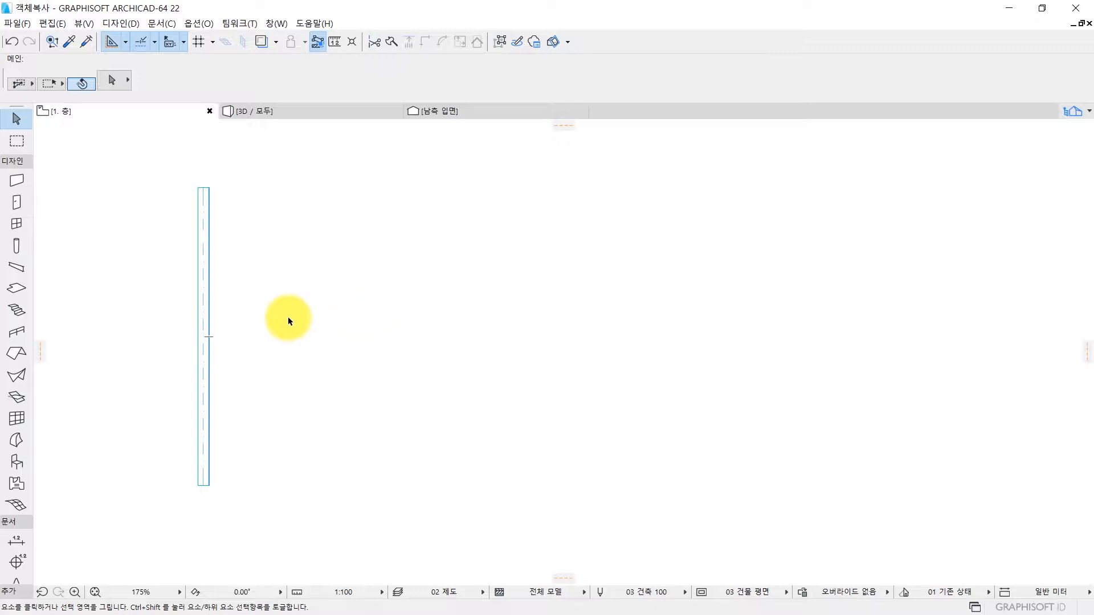
Step: Make a copy of the vertical beam 6000 straight to its right
{"action": "left_click", "coordinate": [209, 284]}
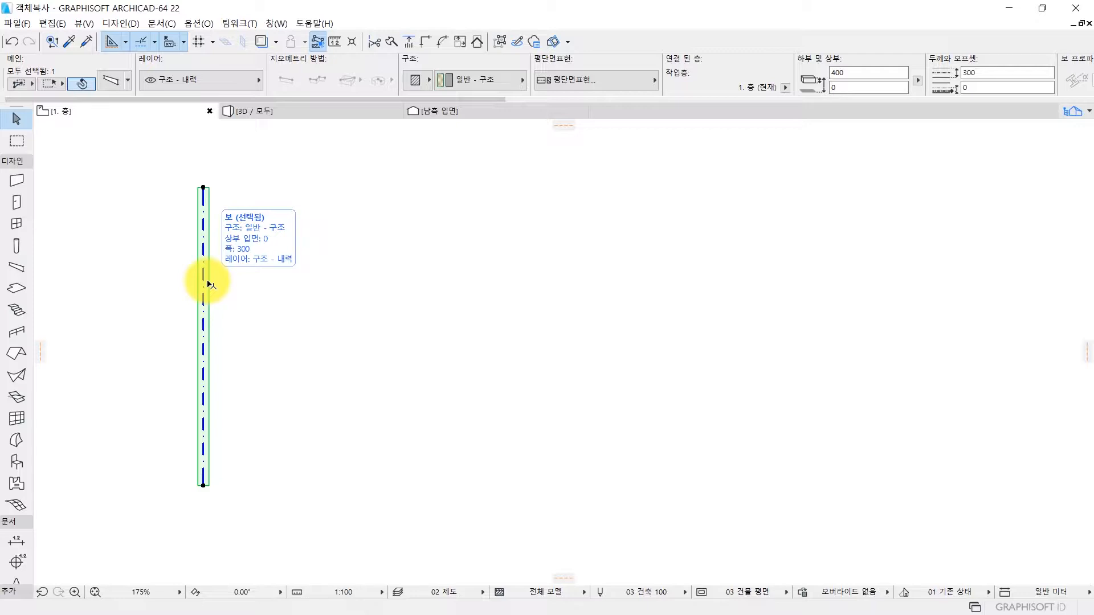
{"action": "right_click", "coordinate": [205, 253]}
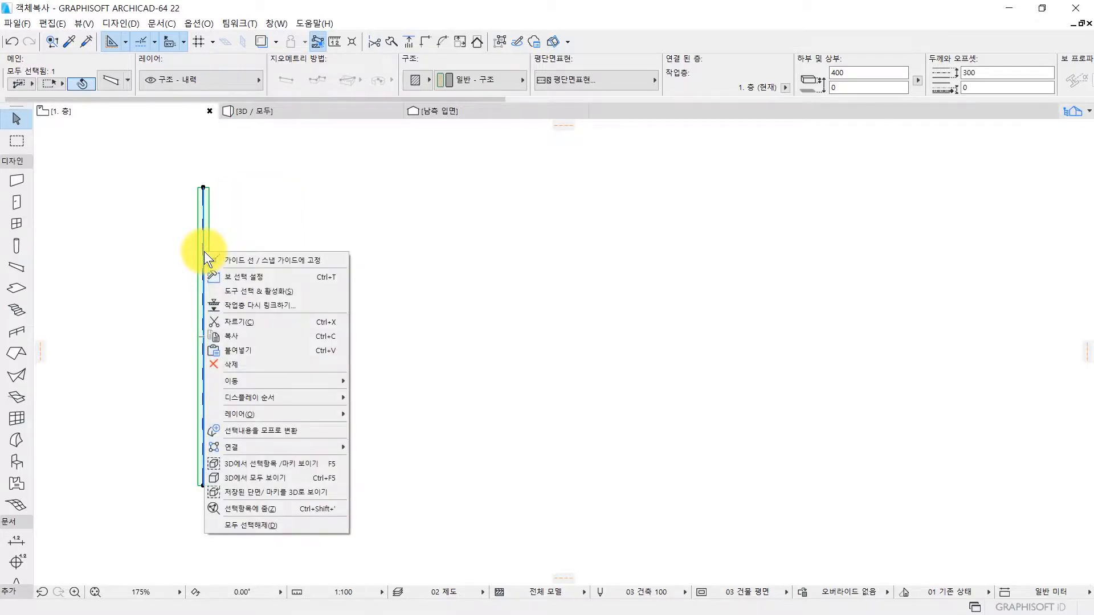
{"action": "mouse_move", "coordinate": [306, 384]}
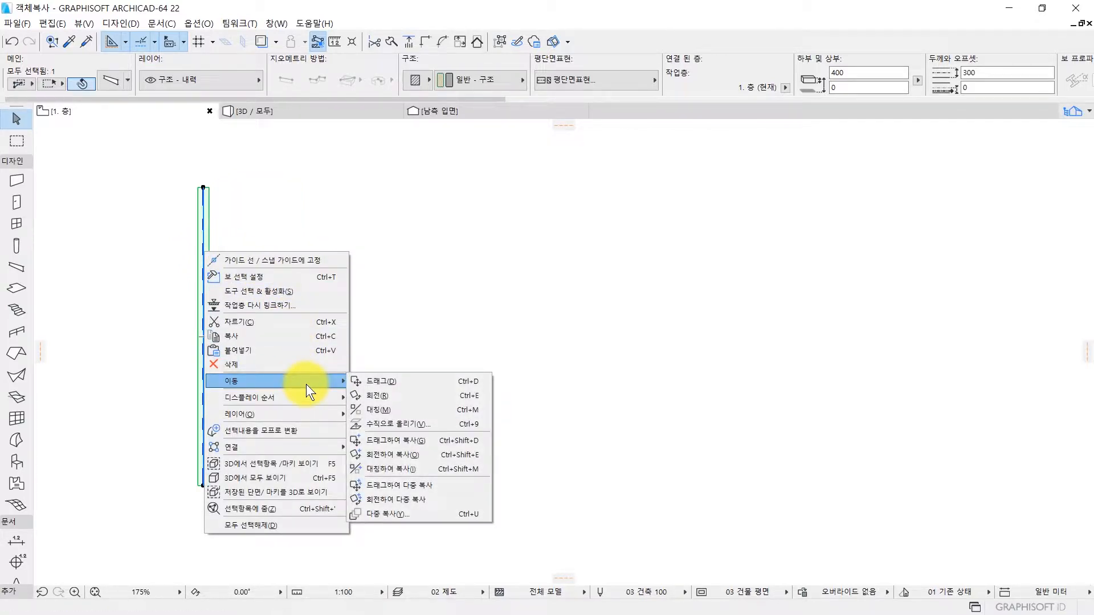
{"action": "left_click", "coordinate": [437, 442]}
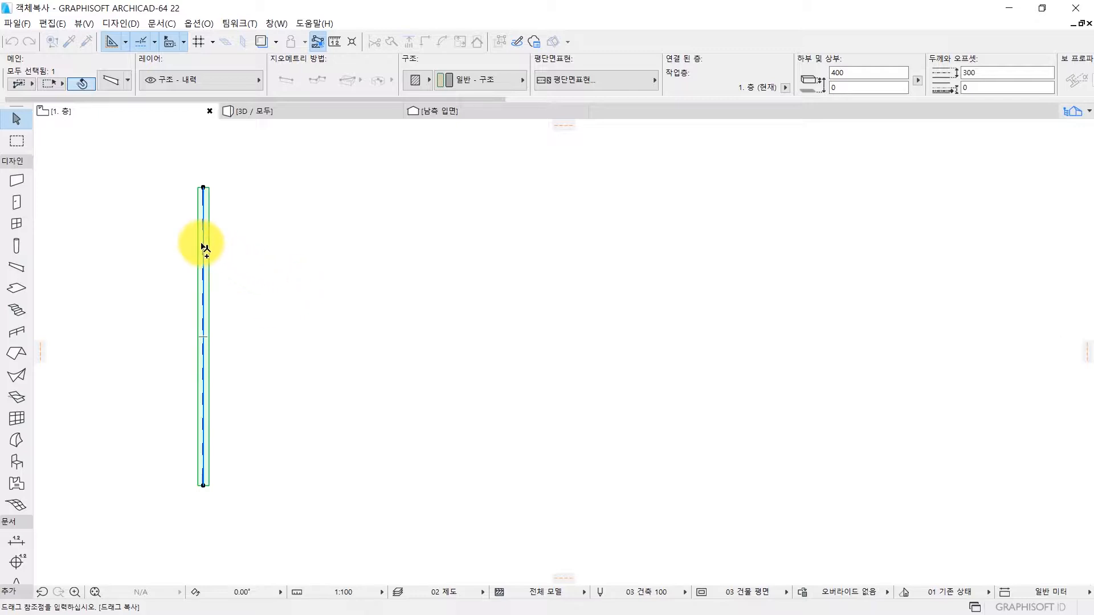
{"action": "left_click", "coordinate": [255, 159]}
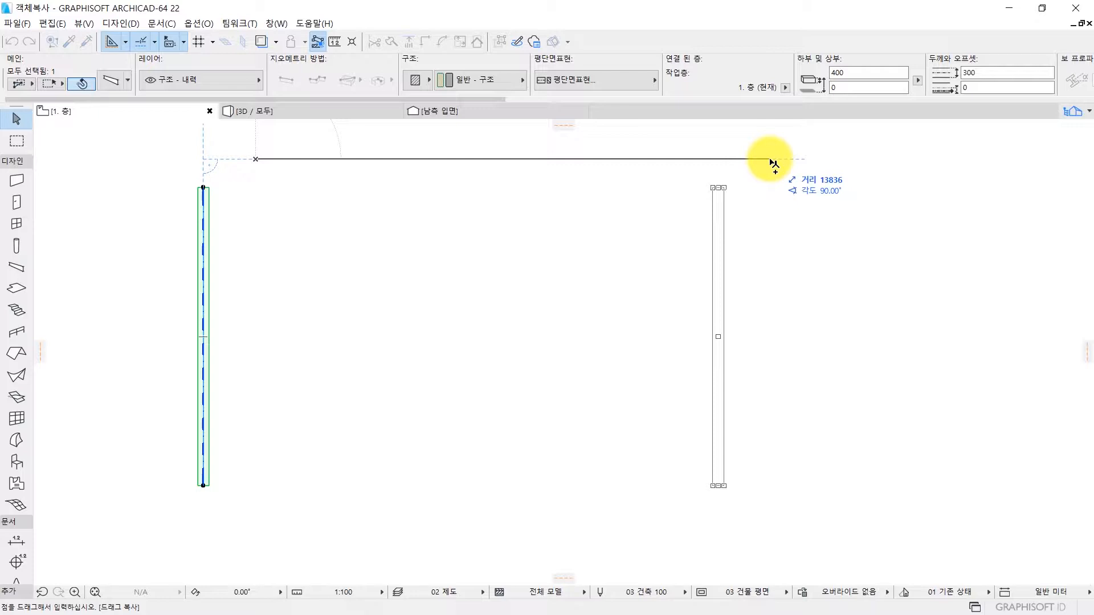
{"action": "type", "text": "6000"}
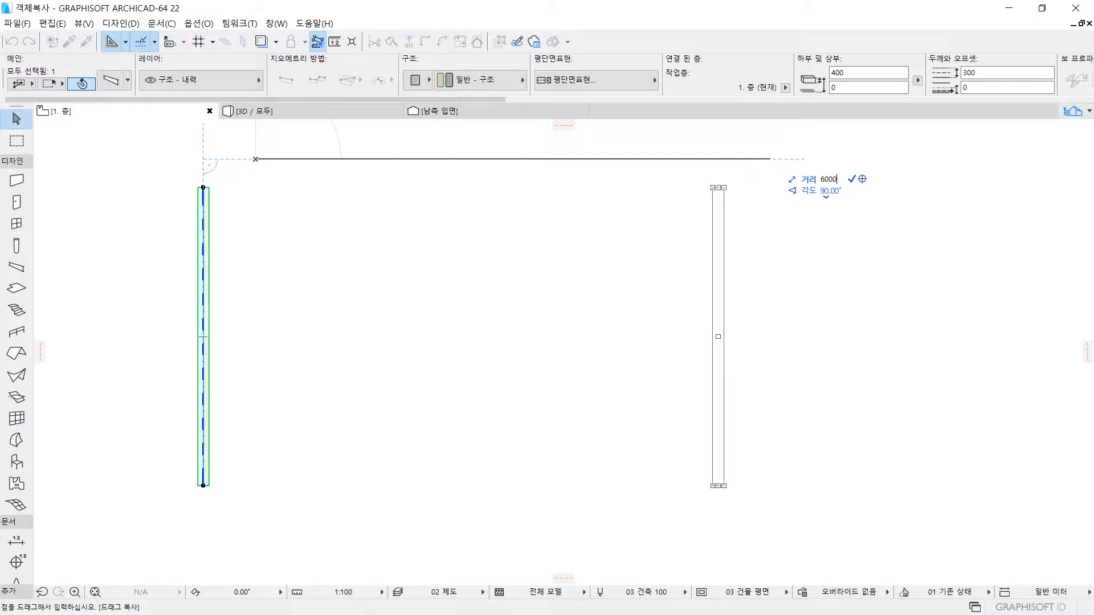
{"action": "key", "text": "Return"}
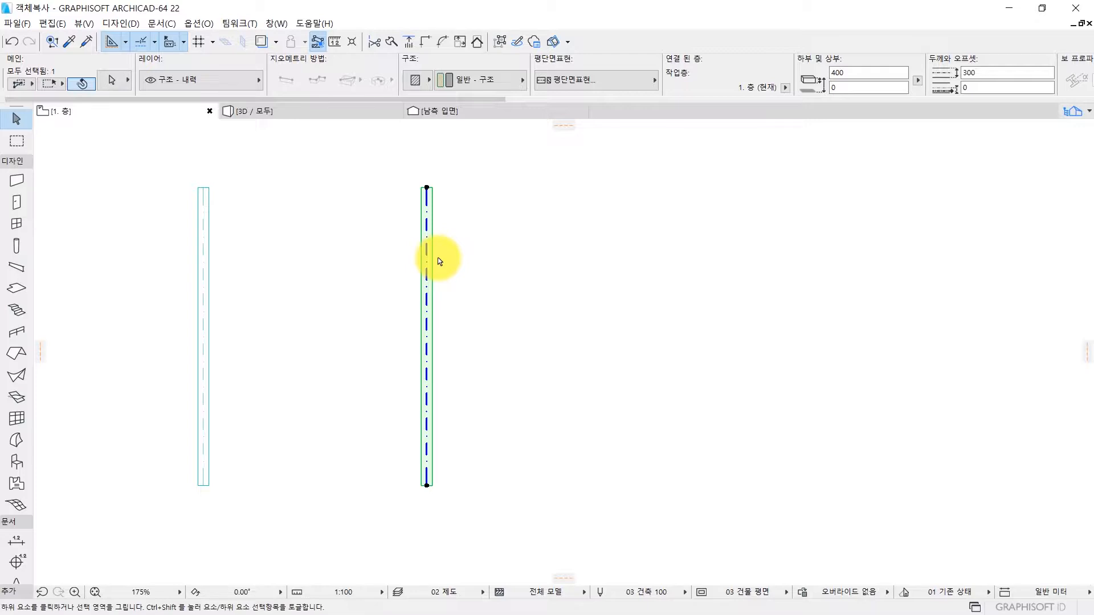
Step: Make another copy of the newly placed beam 3000 straight to its right
{"action": "key", "text": "ctrl+shift+d"}
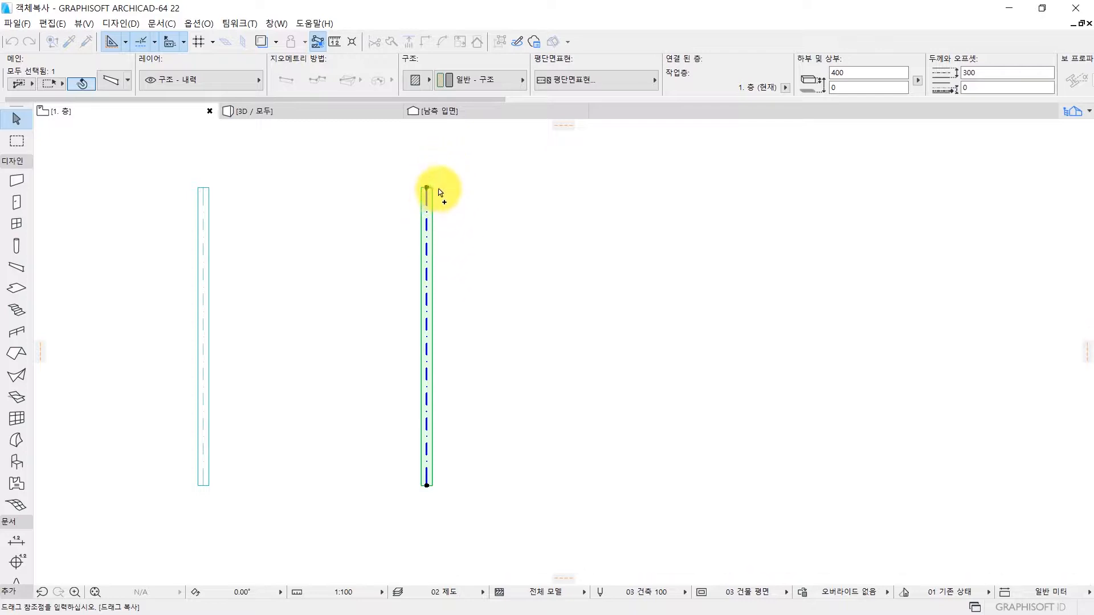
{"action": "left_click", "coordinate": [446, 164]}
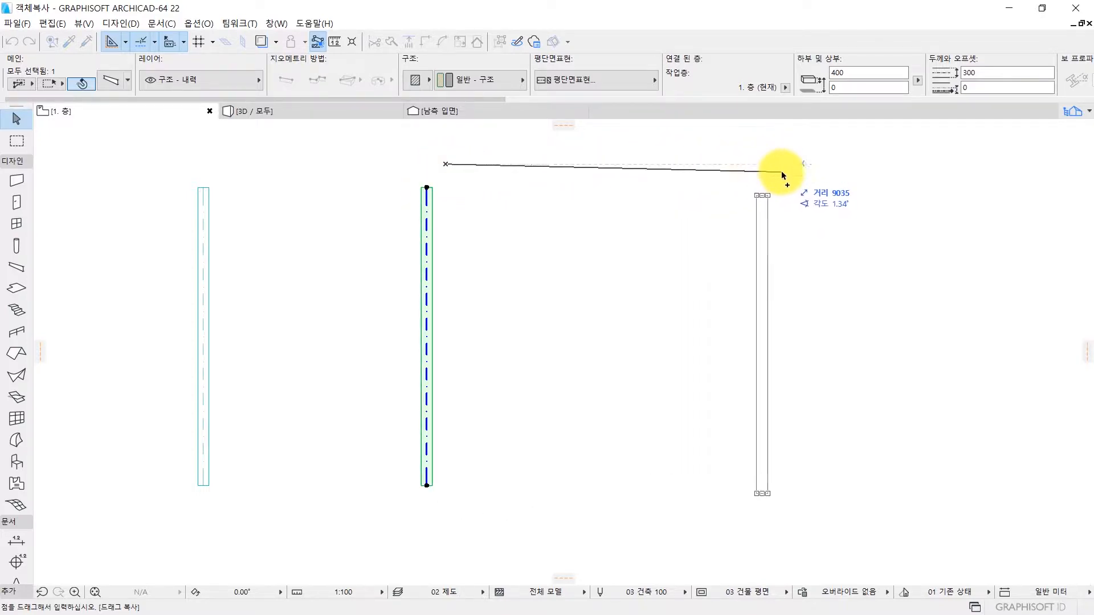
{"action": "type", "text": "3000"}
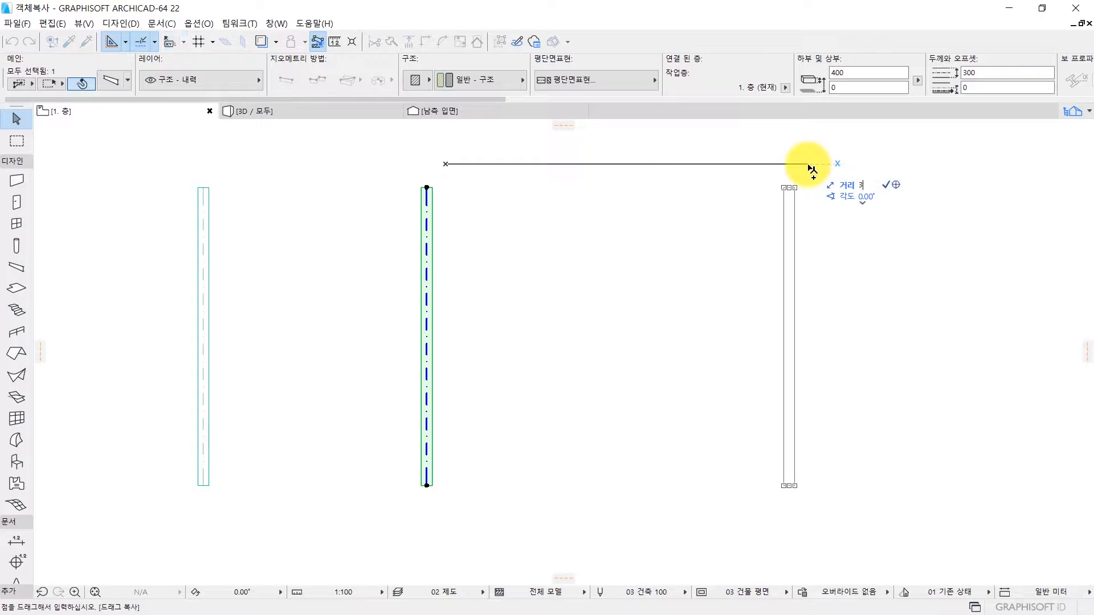
{"action": "key", "text": "Return"}
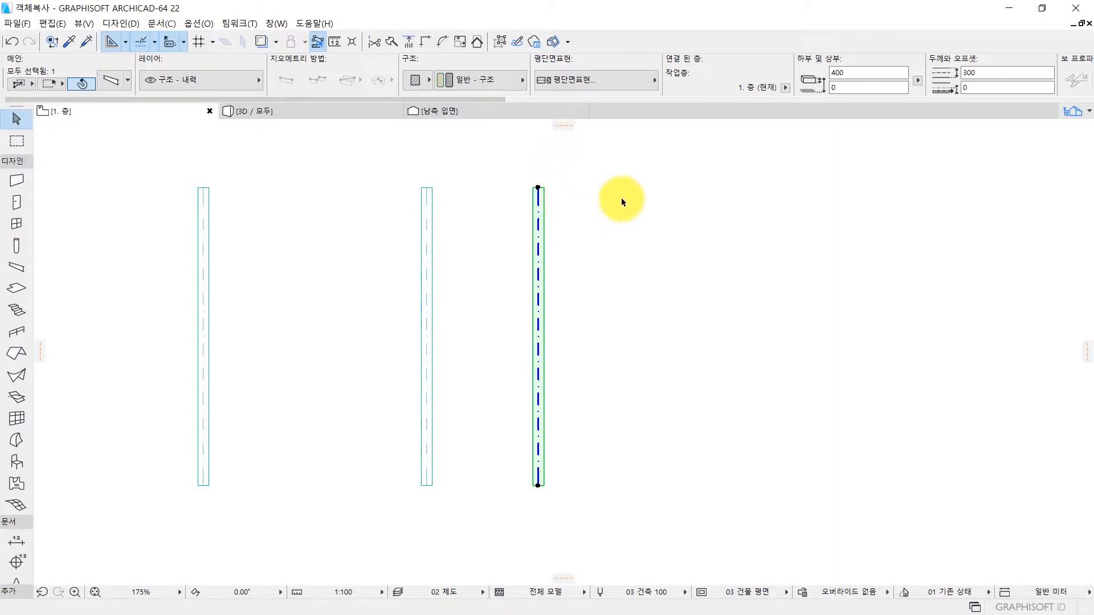
Step: Start multiple copying of the rightmost beam and place three freehand copies at increasing distances to its right
{"action": "scroll", "coordinate": [620, 201], "scroll_direction": "down", "scroll_amount": 2}
{"action": "middle_click_drag", "start_coordinate": [620, 225], "coordinate": [510, 274]}
{"action": "scroll", "coordinate": [464, 278], "scroll_direction": "up", "scroll_amount": 2}
{"action": "middle_click_drag", "start_coordinate": [446, 305], "coordinate": [467, 285]}
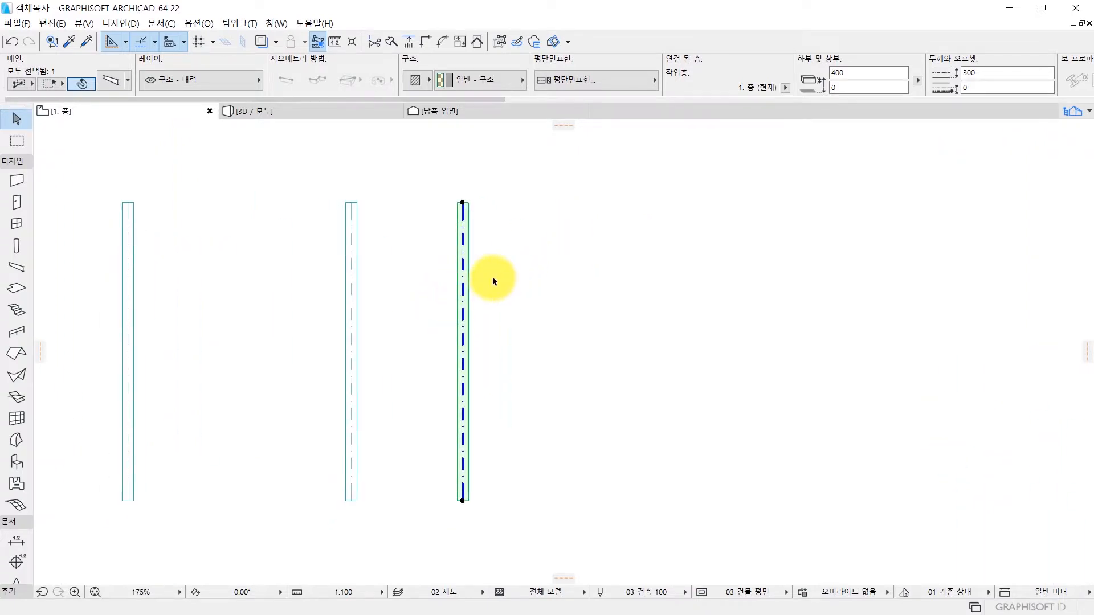
{"action": "right_click", "coordinate": [463, 273]}
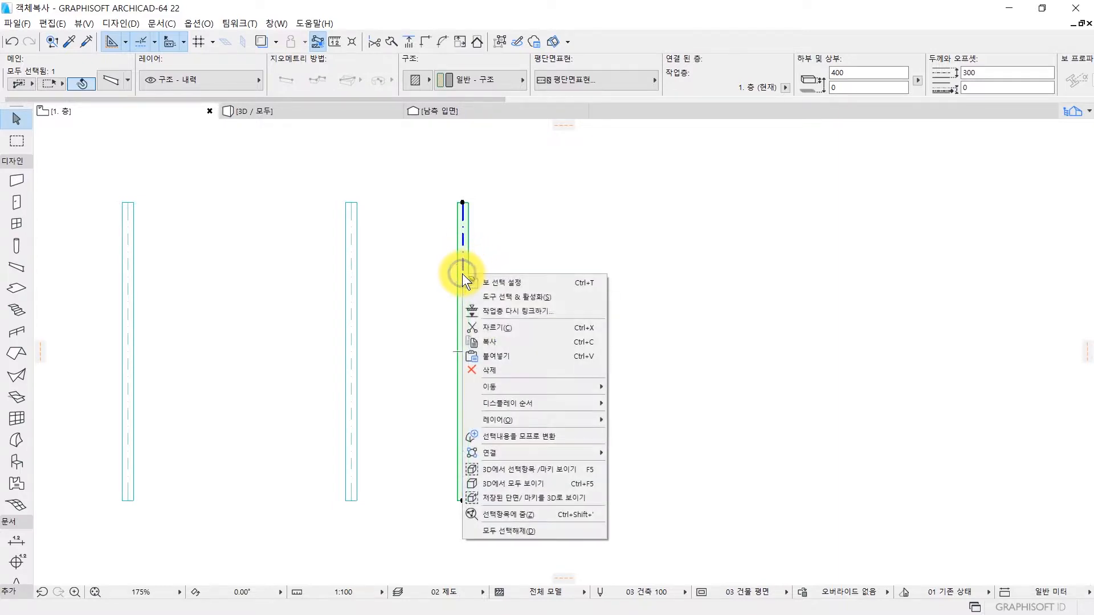
{"action": "mouse_move", "coordinate": [558, 390]}
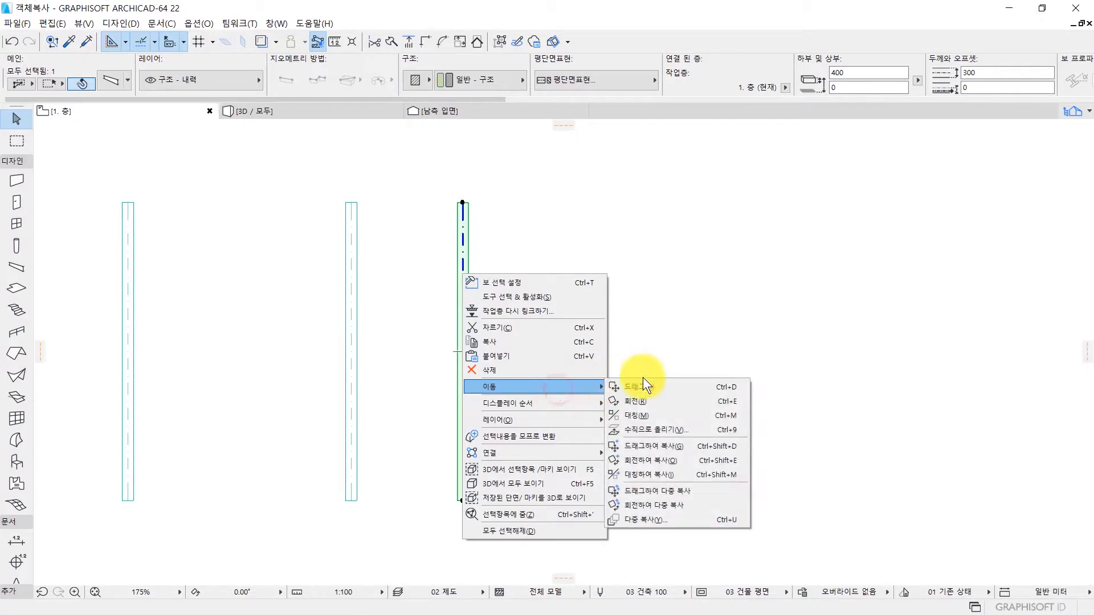
{"action": "left_click", "coordinate": [700, 488]}
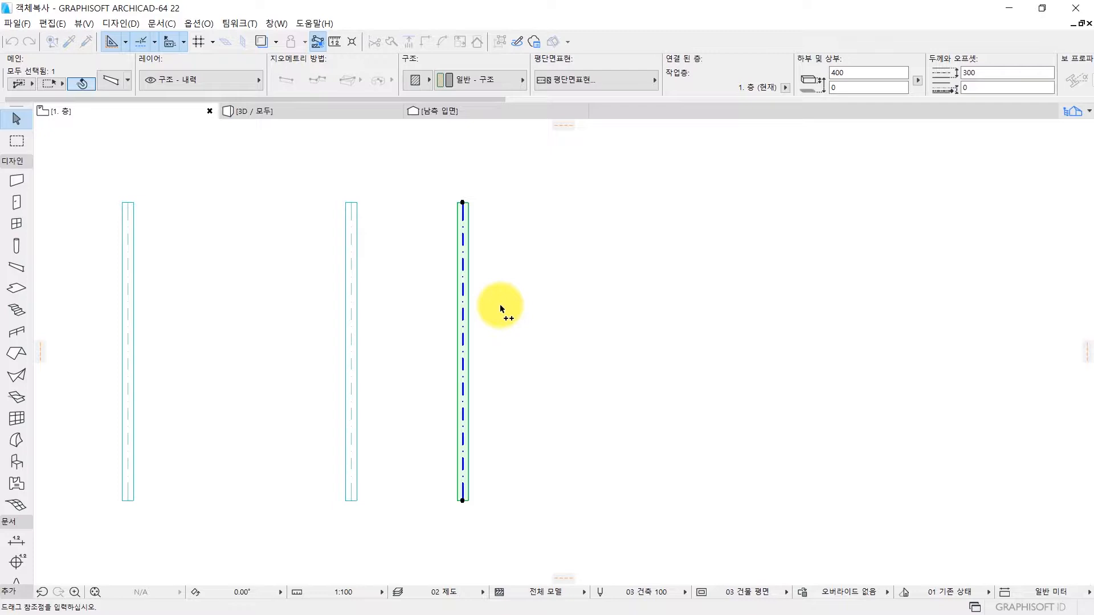
{"action": "left_click", "coordinate": [468, 277]}
{"action": "left_click", "coordinate": [515, 282]}
{"action": "left_click", "coordinate": [563, 266]}
{"action": "left_click", "coordinate": [619, 266]}
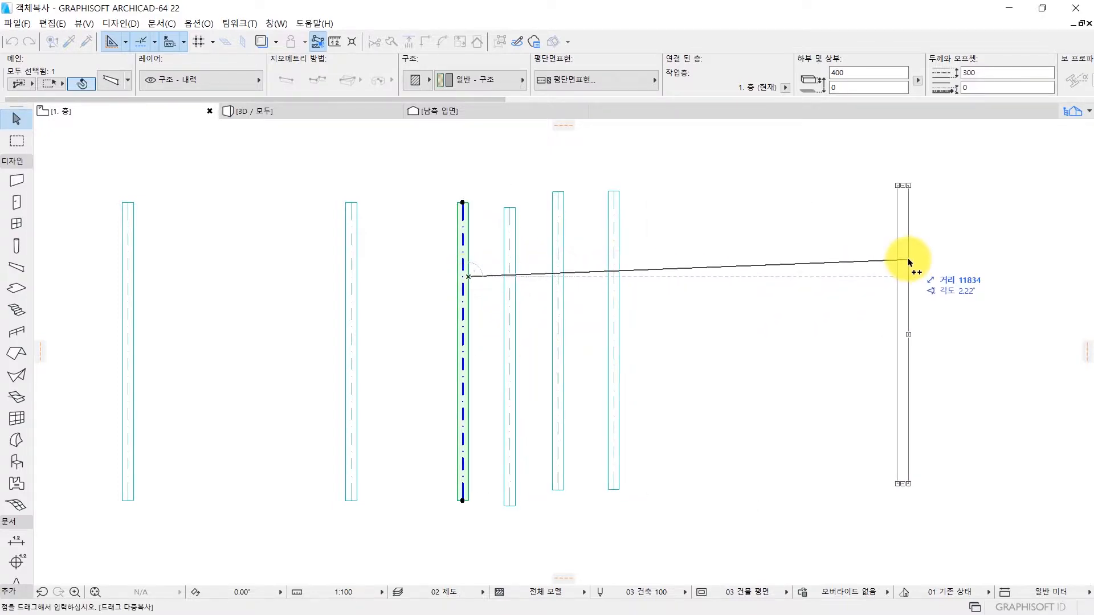
Step: Add a fourth copy 5000 straight to the right of the source beam, finish the multiple copy and clear the selection
{"action": "type", "text": "5000"}
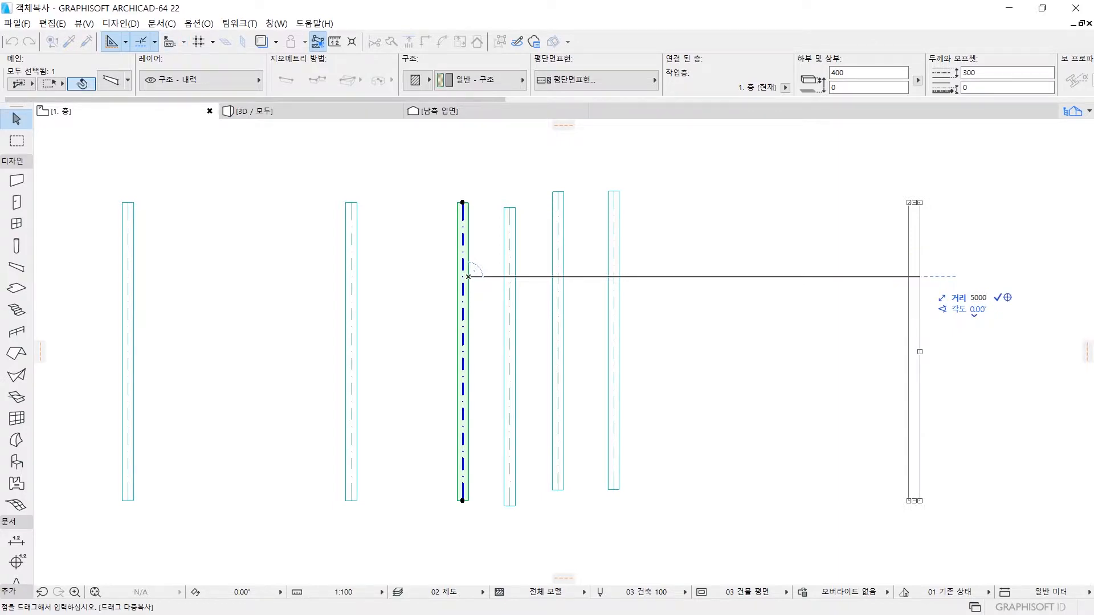
{"action": "key", "text": "Return"}
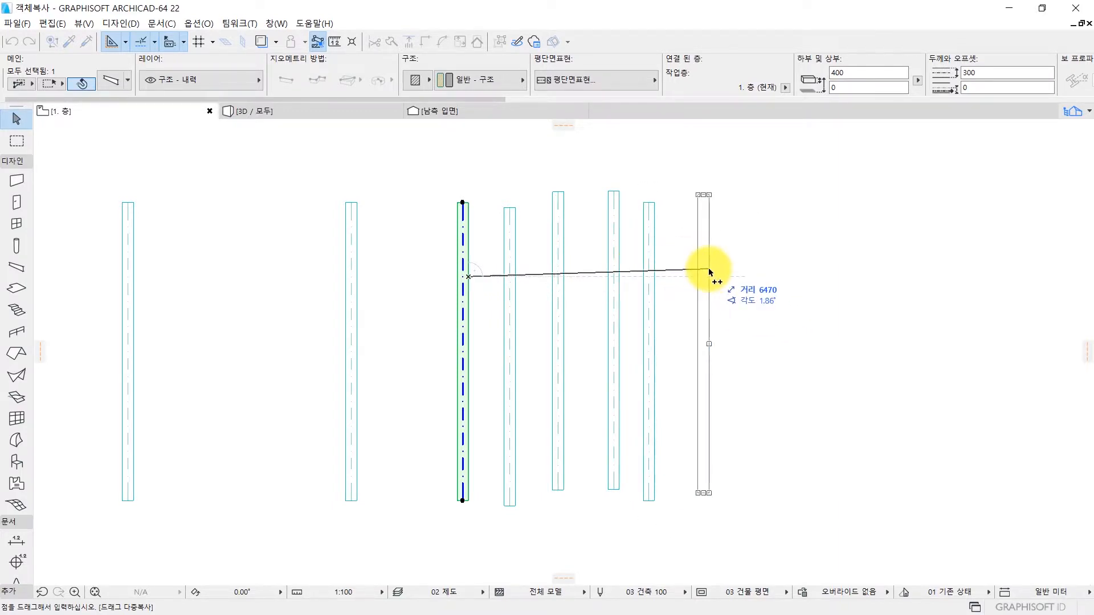
{"action": "key", "text": "Escape"}
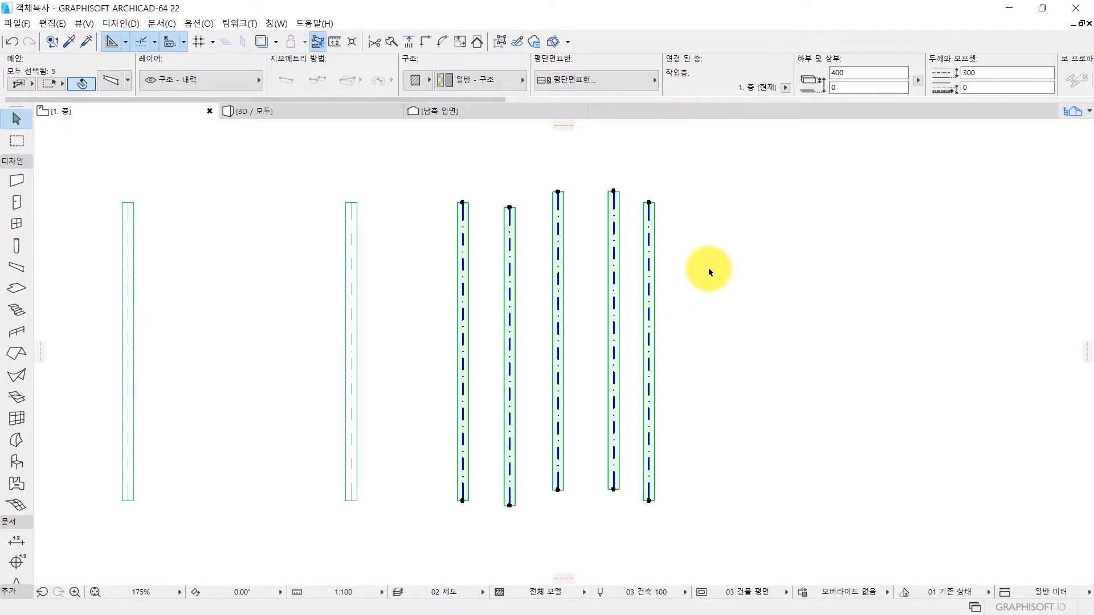
{"action": "middle_click_drag", "start_coordinate": [747, 258], "coordinate": [674, 263]}
{"action": "scroll", "coordinate": [673, 264], "scroll_direction": "down", "scroll_amount": 1}
{"action": "scroll", "coordinate": [614, 256], "scroll_direction": "up", "scroll_amount": 1}
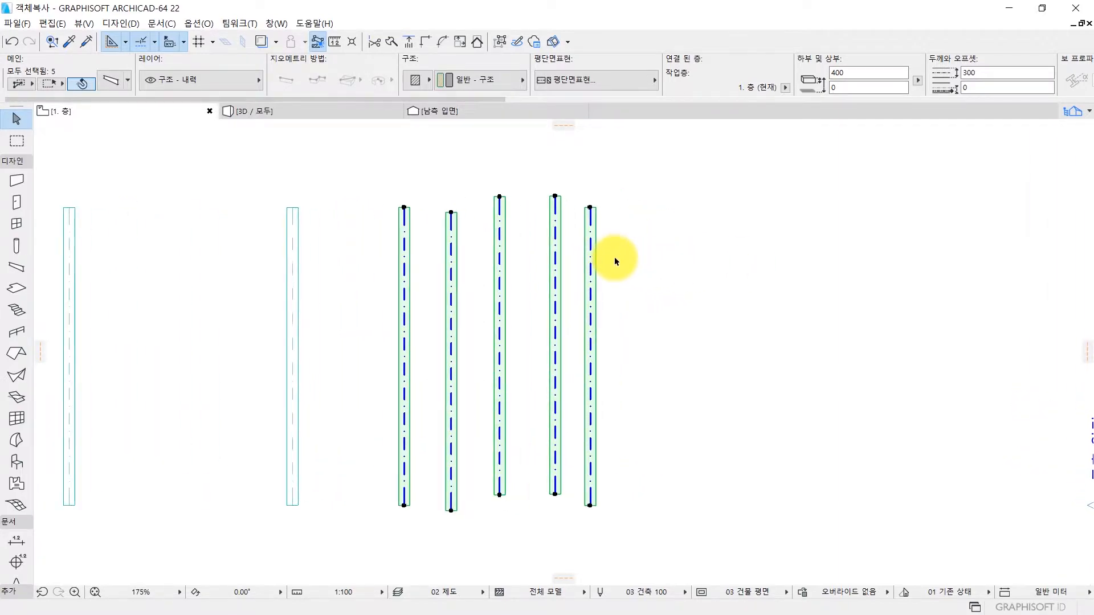
{"action": "key", "text": "Escape"}
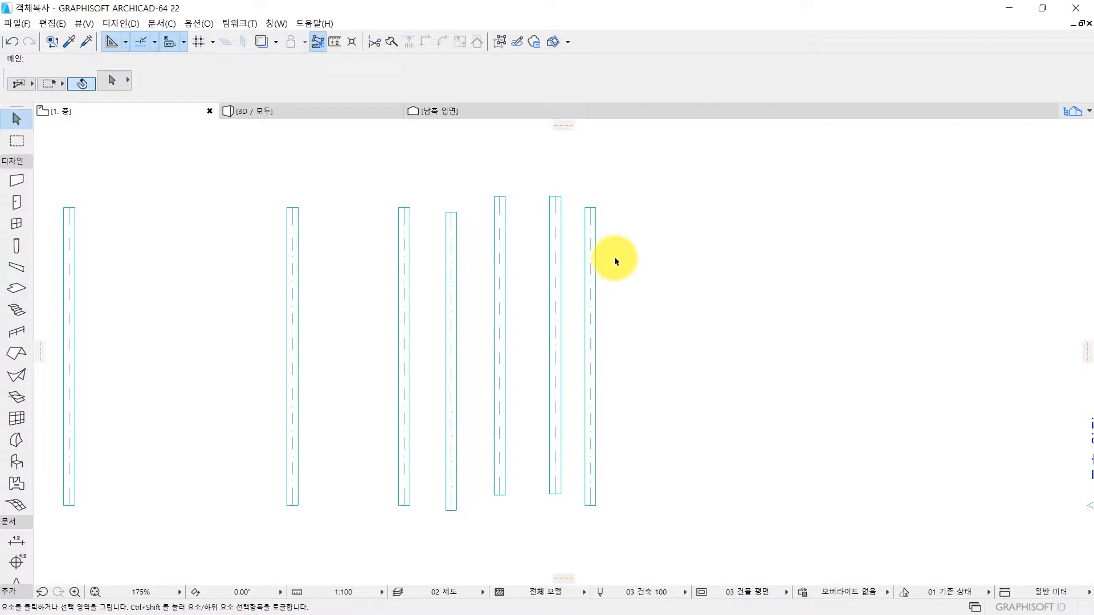
{"action": "scroll", "coordinate": [620, 211], "scroll_direction": "up", "scroll_amount": 3}
{"action": "scroll", "coordinate": [544, 227], "scroll_direction": "down", "scroll_amount": 1}
{"action": "middle_click_drag", "start_coordinate": [544, 227], "coordinate": [573, 237]}
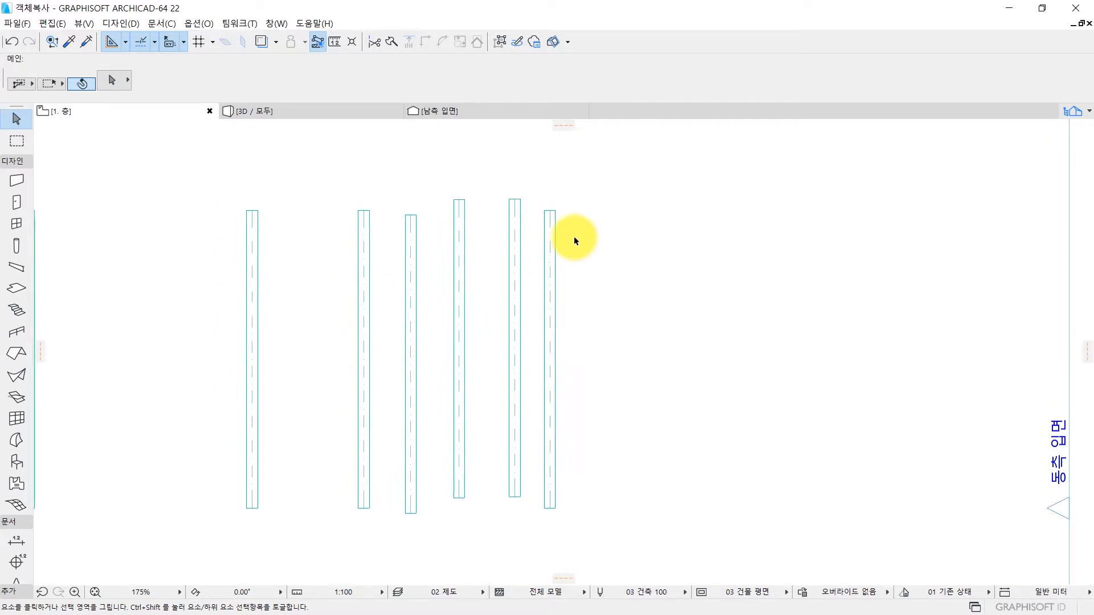
{"action": "scroll", "coordinate": [572, 251], "scroll_direction": "up", "scroll_amount": 1}
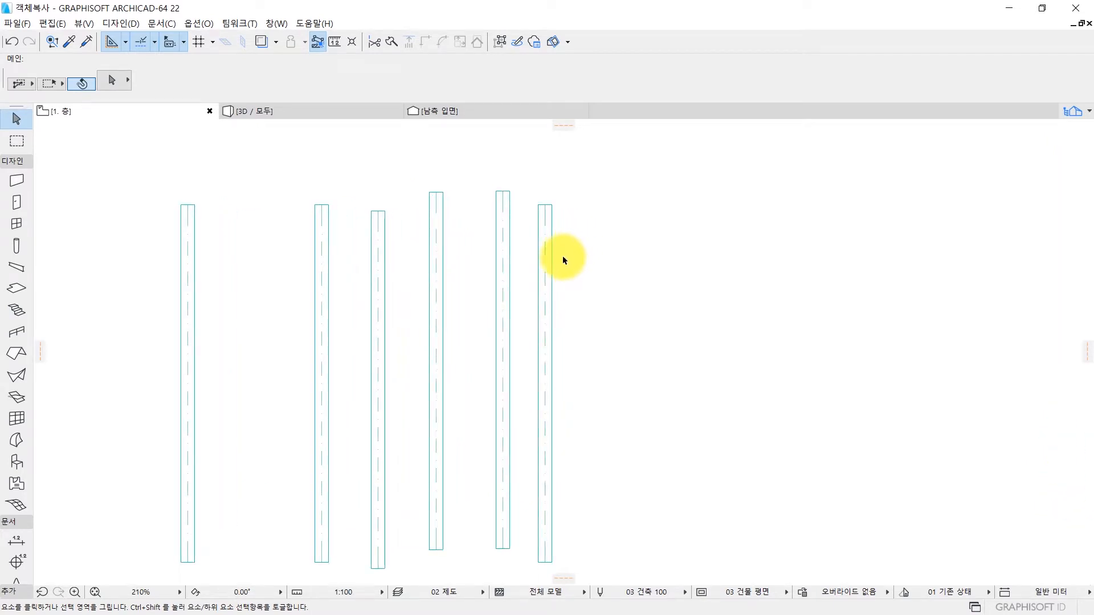
{"action": "scroll", "coordinate": [520, 223], "scroll_direction": "down", "scroll_amount": 1}
{"action": "scroll", "coordinate": [529, 224], "scroll_direction": "up", "scroll_amount": 1}
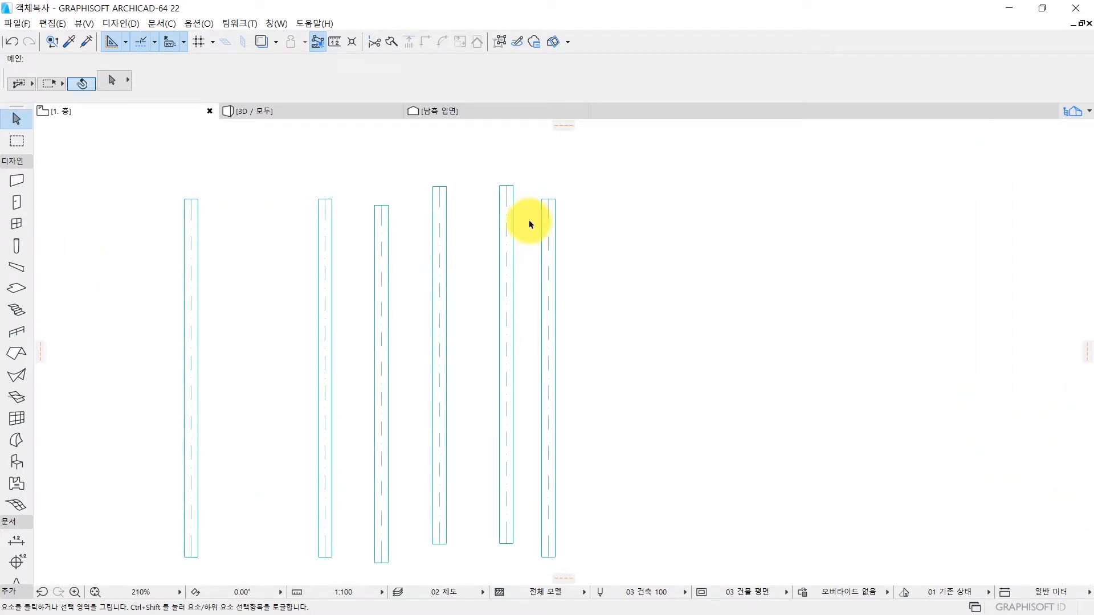
{"action": "scroll", "coordinate": [555, 225], "scroll_direction": "down", "scroll_amount": 1}
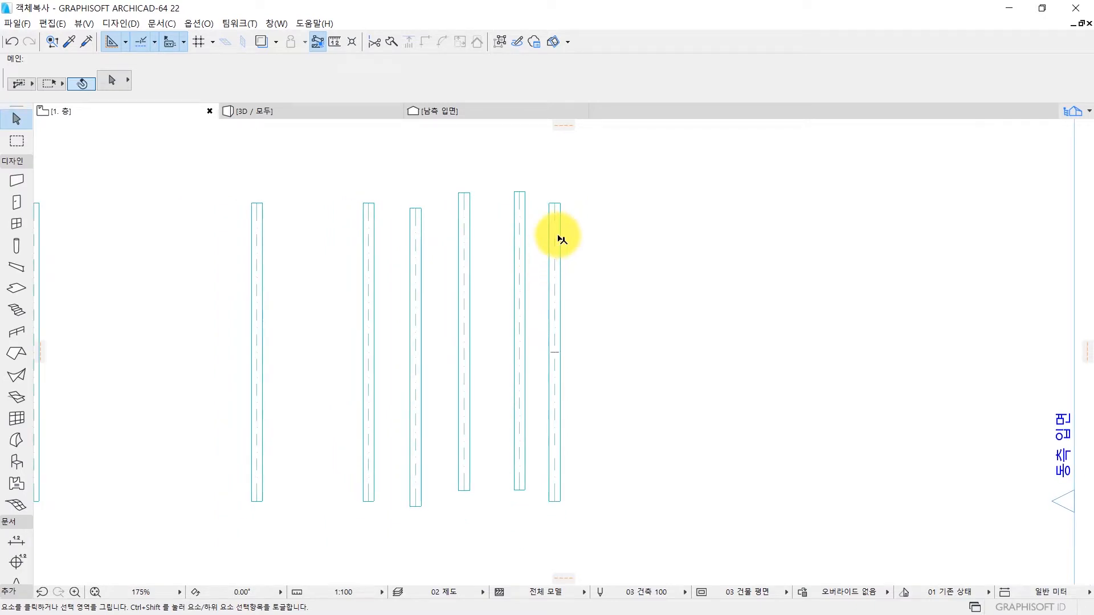
Step: Select the three rightmost beams one by one, clear them, and select the six beams with a surrounding rectangle
{"action": "left_click", "coordinate": [557, 236]}
{"action": "left_click", "coordinate": [519, 245], "text": "shift"}
{"action": "left_click", "coordinate": [463, 250], "text": "shift"}
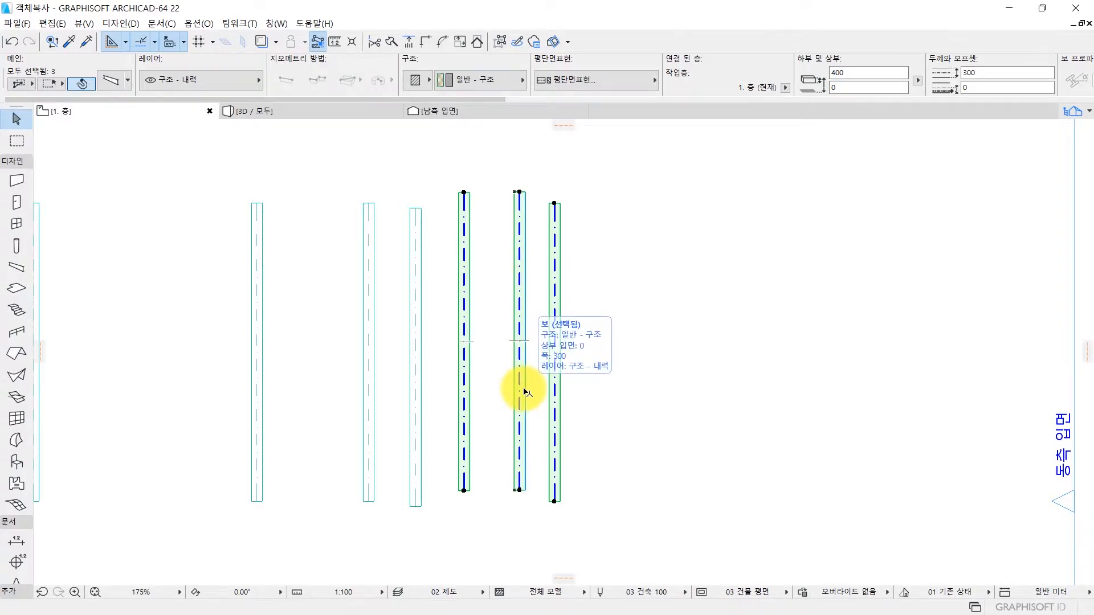
{"action": "left_click", "coordinate": [495, 326]}
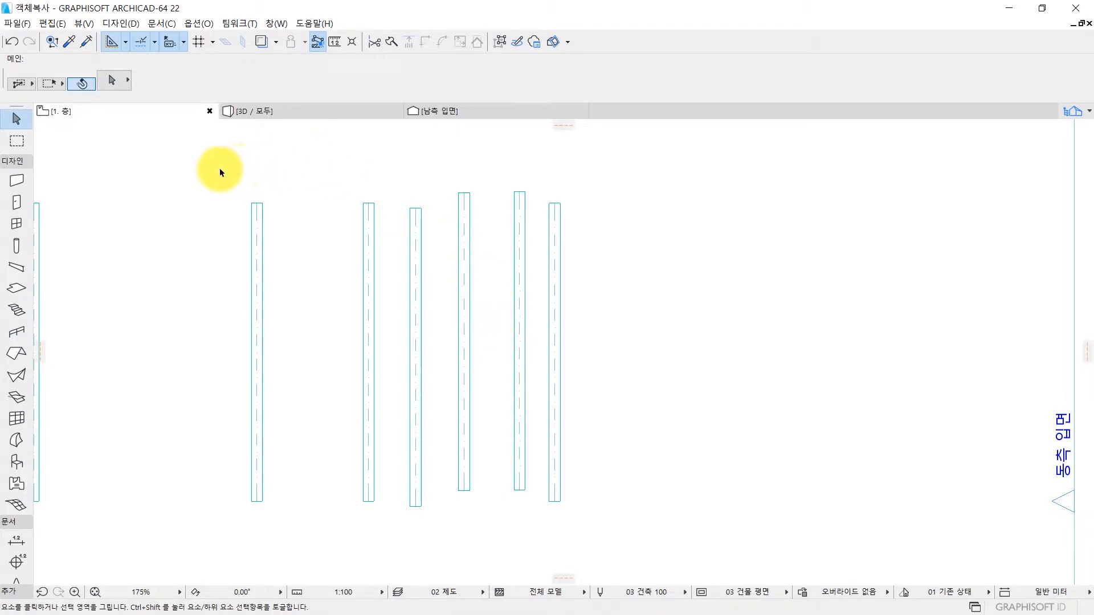
{"action": "left_click", "coordinate": [200, 169]}
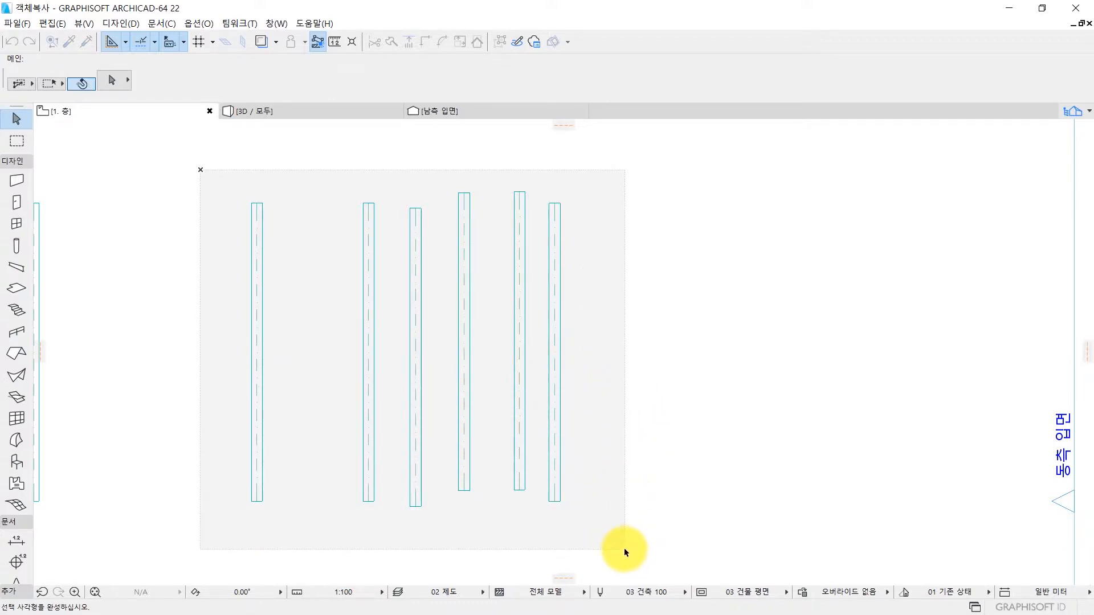
{"action": "left_click", "coordinate": [624, 548]}
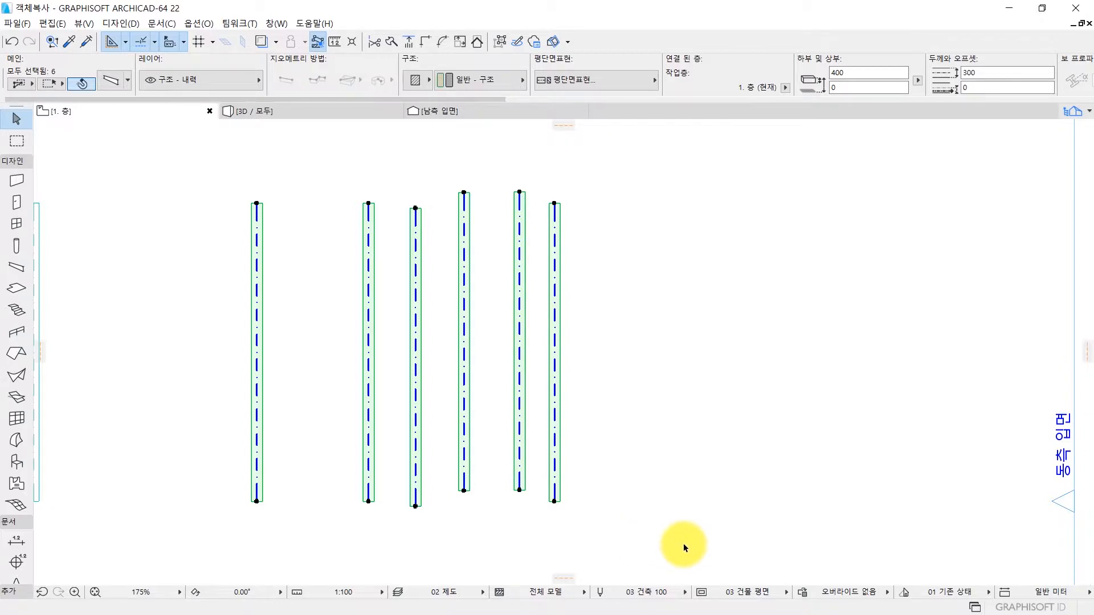
Step: Select the five rightmost beams with a rectangle and place a multiple copy of them 8000 to the right
{"action": "left_click", "coordinate": [624, 507]}
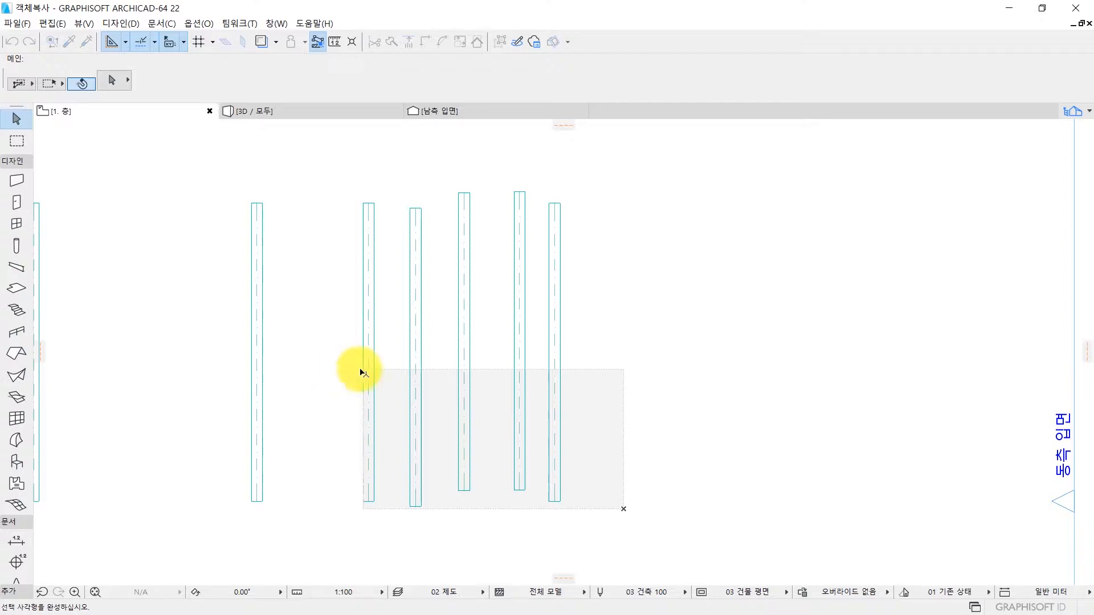
{"action": "left_click", "coordinate": [339, 395]}
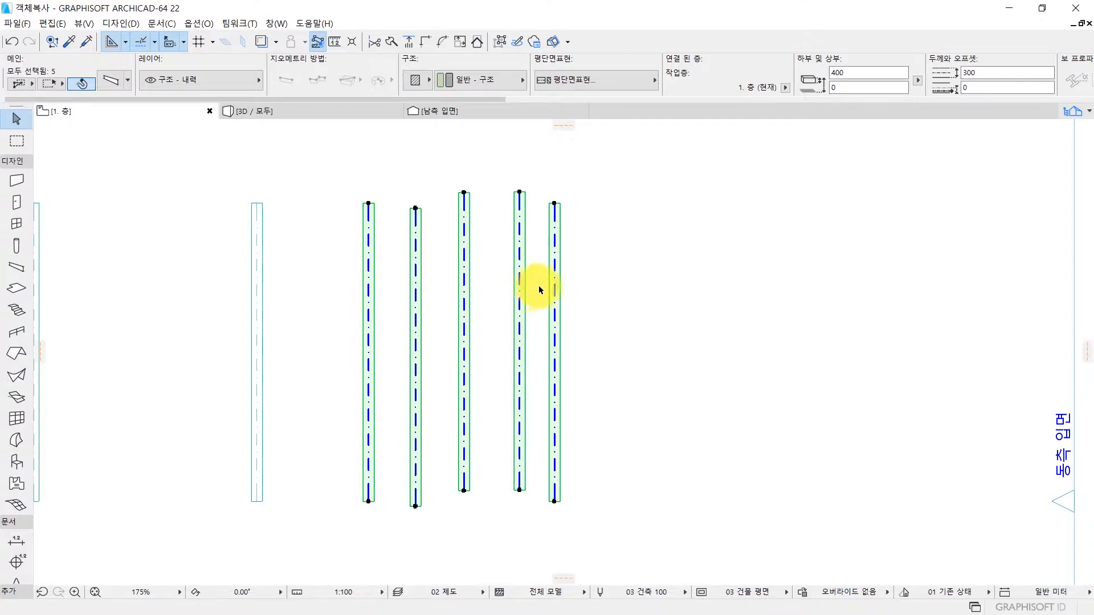
{"action": "key", "text": "ctrl+d"}
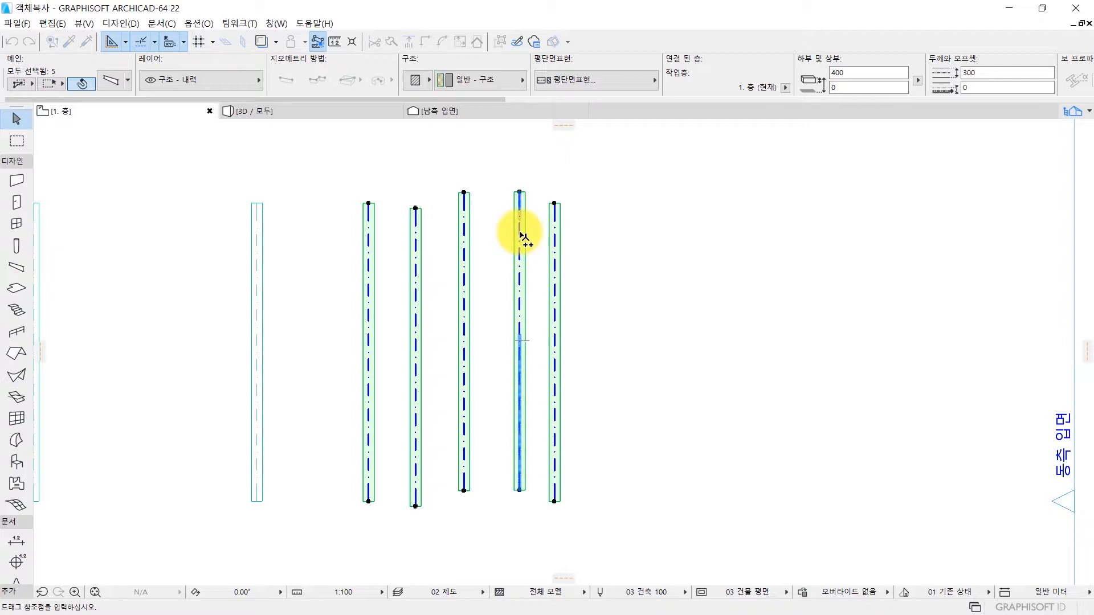
{"action": "left_click", "coordinate": [501, 159]}
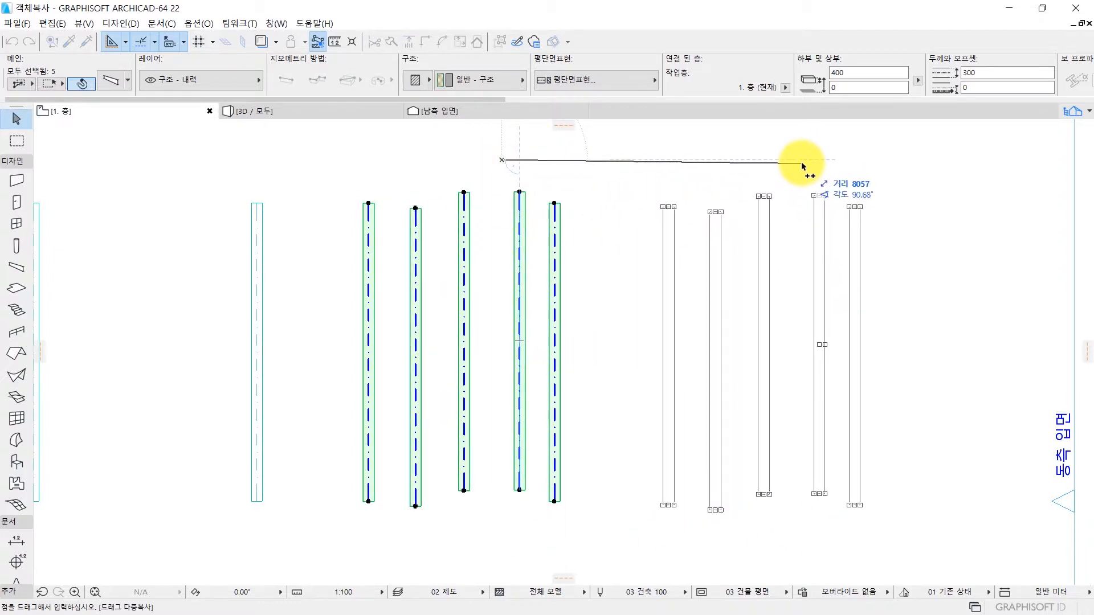
{"action": "type", "text": "8000"}
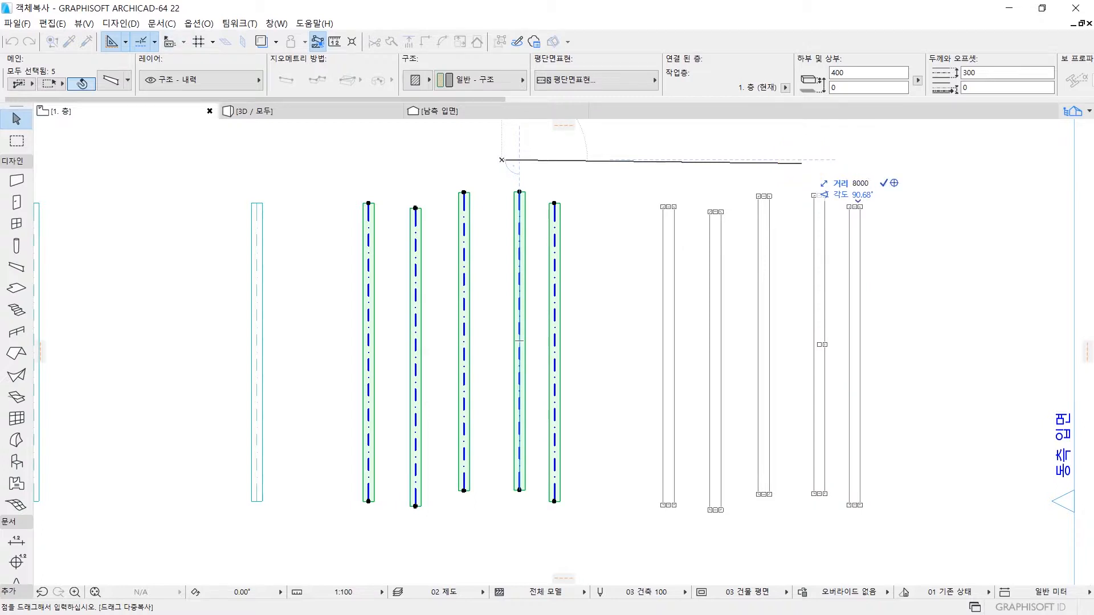
{"action": "key", "text": "Return"}
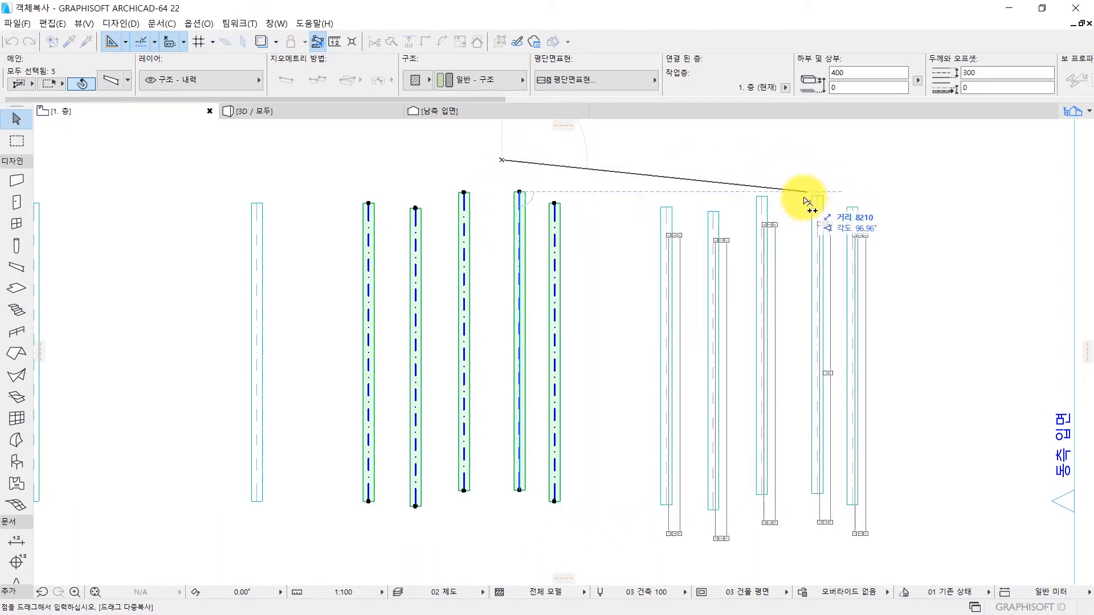
Step: Place three more freehand copies of the five-beam group in a row below the originals, finish the multiple copy and clear the selection
{"action": "scroll", "coordinate": [627, 217], "scroll_direction": "down", "scroll_amount": 2}
{"action": "middle_click_drag", "start_coordinate": [627, 220], "coordinate": [648, 242]}
{"action": "middle_click_drag", "start_coordinate": [488, 400], "coordinate": [527, 221]}
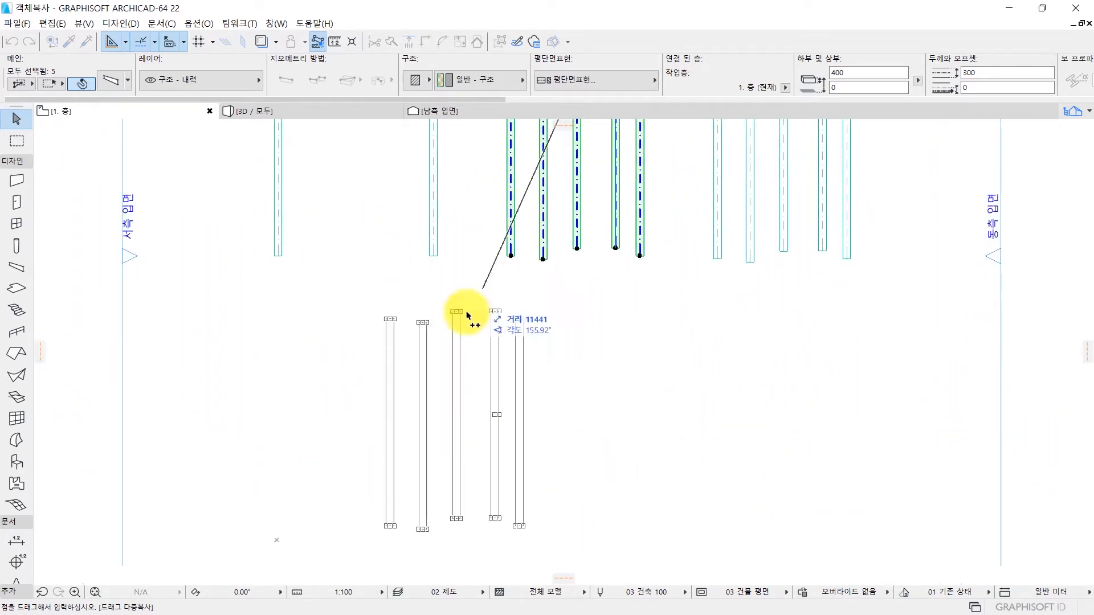
{"action": "left_click", "coordinate": [368, 337]}
{"action": "left_click", "coordinate": [557, 330]}
{"action": "left_click", "coordinate": [771, 310]}
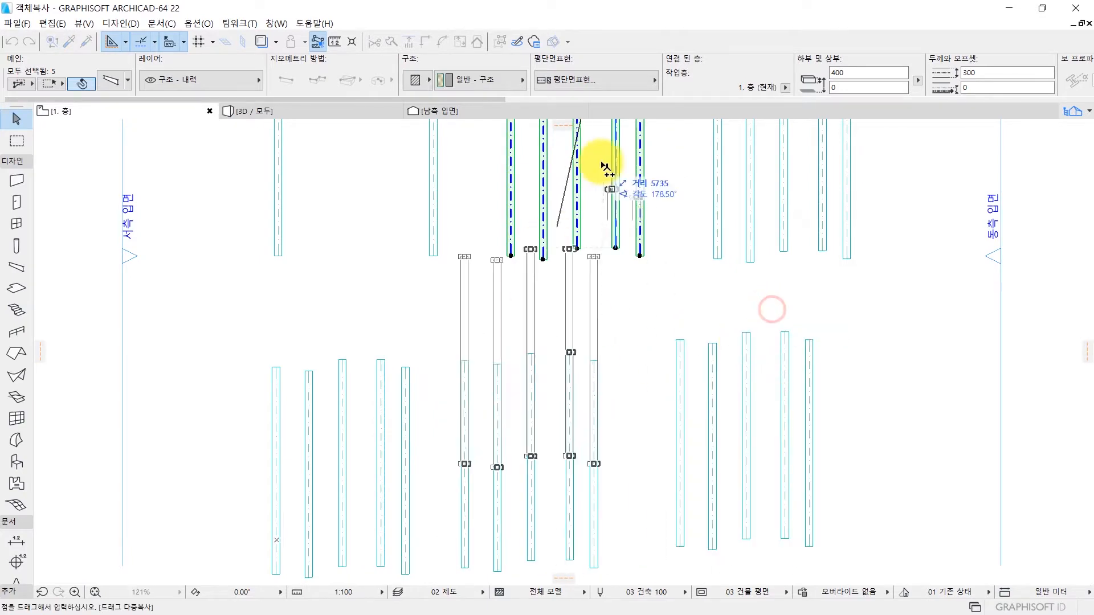
{"action": "scroll", "coordinate": [598, 238], "scroll_direction": "down", "scroll_amount": 1}
{"action": "middle_click_drag", "start_coordinate": [599, 239], "coordinate": [570, 303]}
{"action": "key", "text": "Escape"}
{"action": "key", "text": "Escape"}
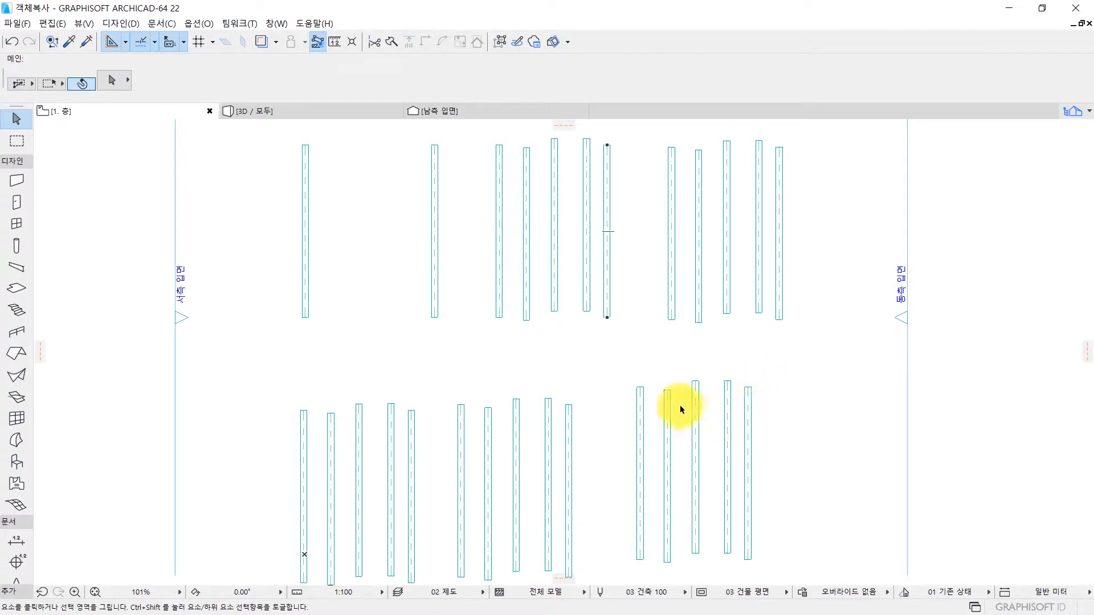
Step: Delete all the beams except the leftmost one in the upper row
{"action": "scroll", "coordinate": [680, 404], "scroll_direction": "up", "scroll_amount": 2}
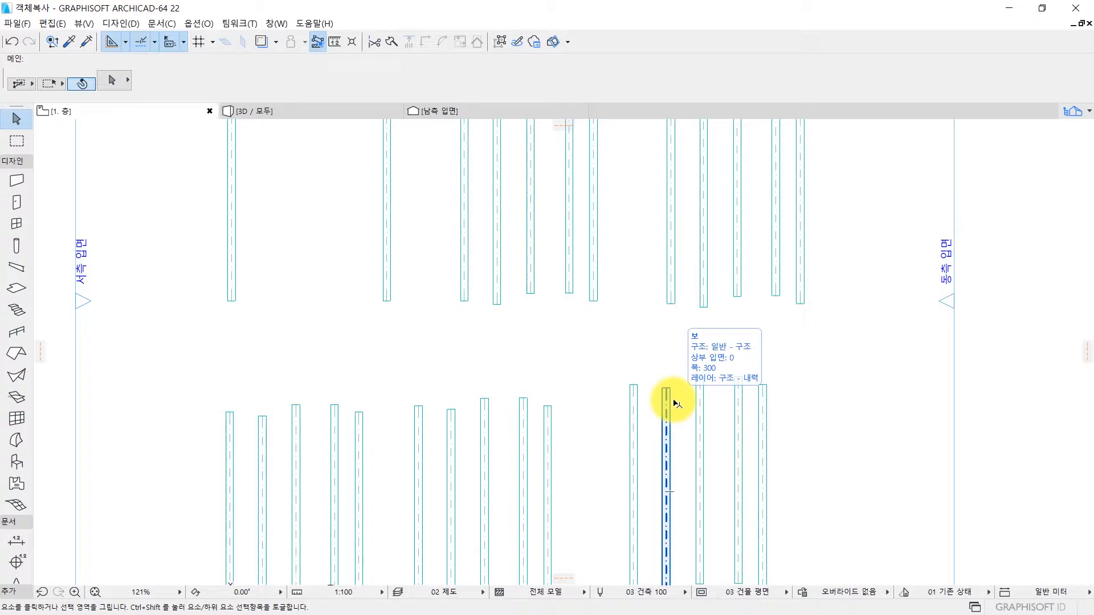
{"action": "left_click_drag", "start_coordinate": [866, 461], "coordinate": [316, 265]}
{"action": "key", "text": "Delete"}
{"action": "left_click_drag", "start_coordinate": [315, 330], "coordinate": [205, 427]}
{"action": "key", "text": "Delete"}
Step: Select the remaining beam and open the multiple copy (다중 복사) settings from its upper endpoint
{"action": "middle_click_drag", "start_coordinate": [224, 232], "coordinate": [326, 369]}
{"action": "scroll", "coordinate": [407, 331], "scroll_direction": "up", "scroll_amount": 6}
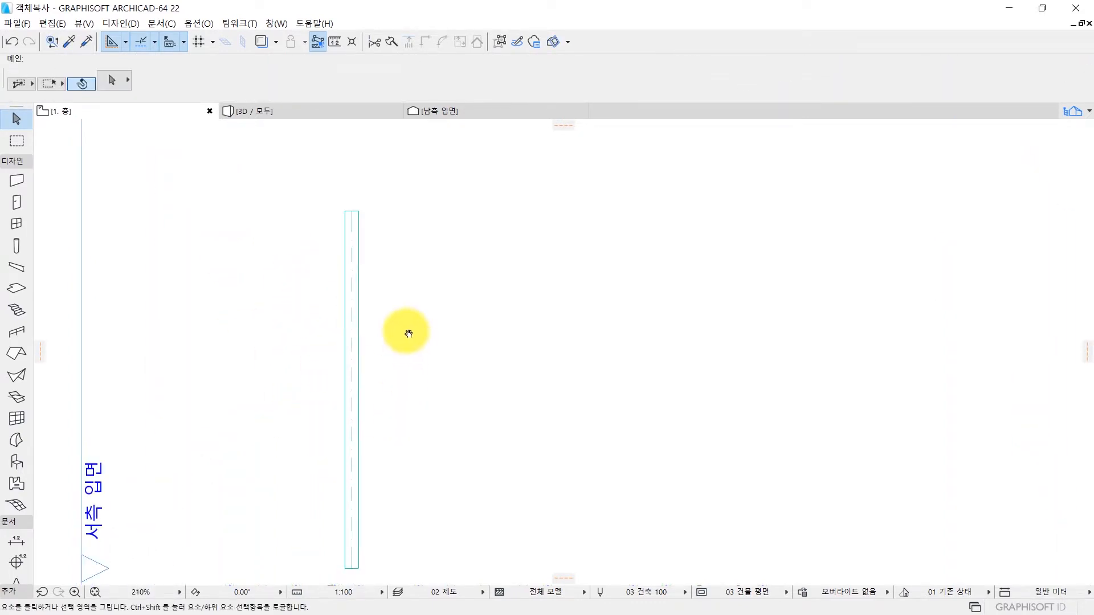
{"action": "middle_click_drag", "start_coordinate": [422, 309], "coordinate": [405, 339]}
{"action": "scroll", "coordinate": [405, 340], "scroll_direction": "down", "scroll_amount": 1}
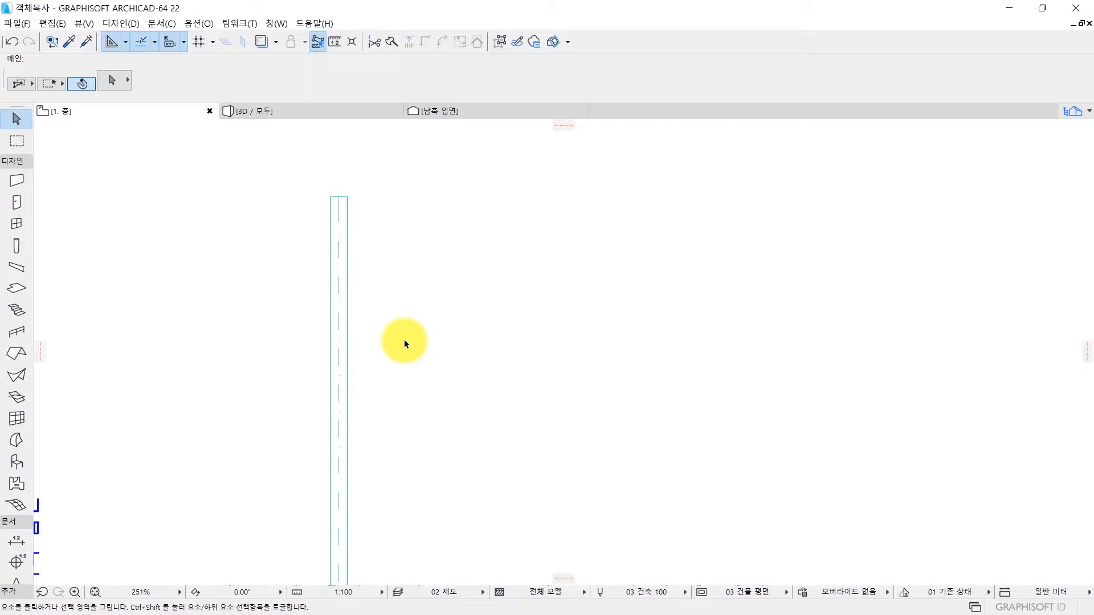
{"action": "scroll", "coordinate": [410, 198], "scroll_direction": "down", "scroll_amount": 2}
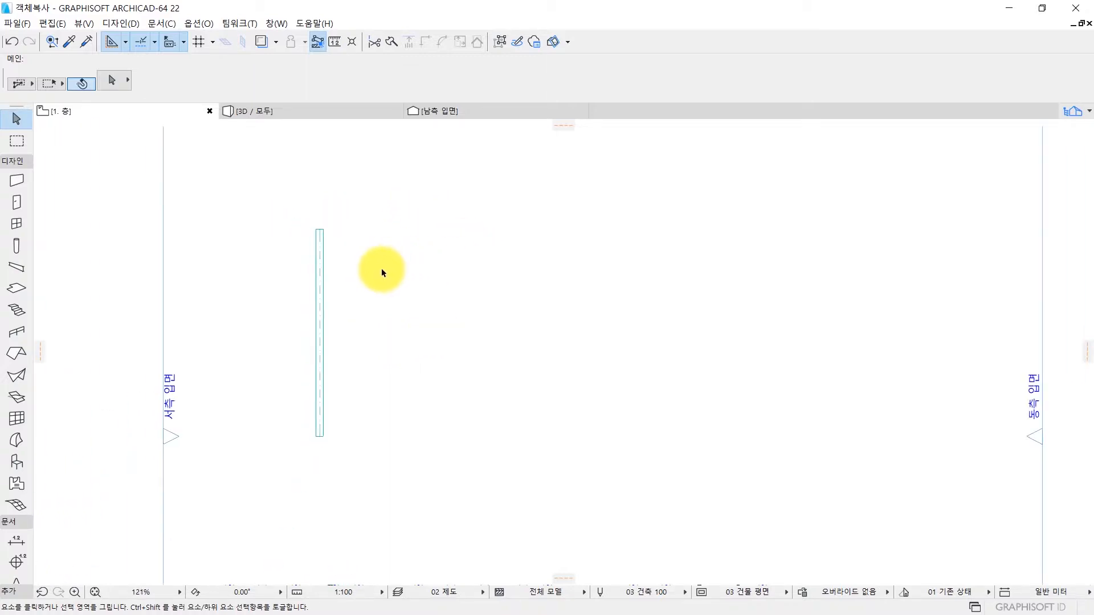
{"action": "middle_click_drag", "start_coordinate": [293, 251], "coordinate": [246, 242]}
{"action": "scroll", "coordinate": [249, 247], "scroll_direction": "down", "scroll_amount": 1}
{"action": "left_click", "coordinate": [247, 250]}
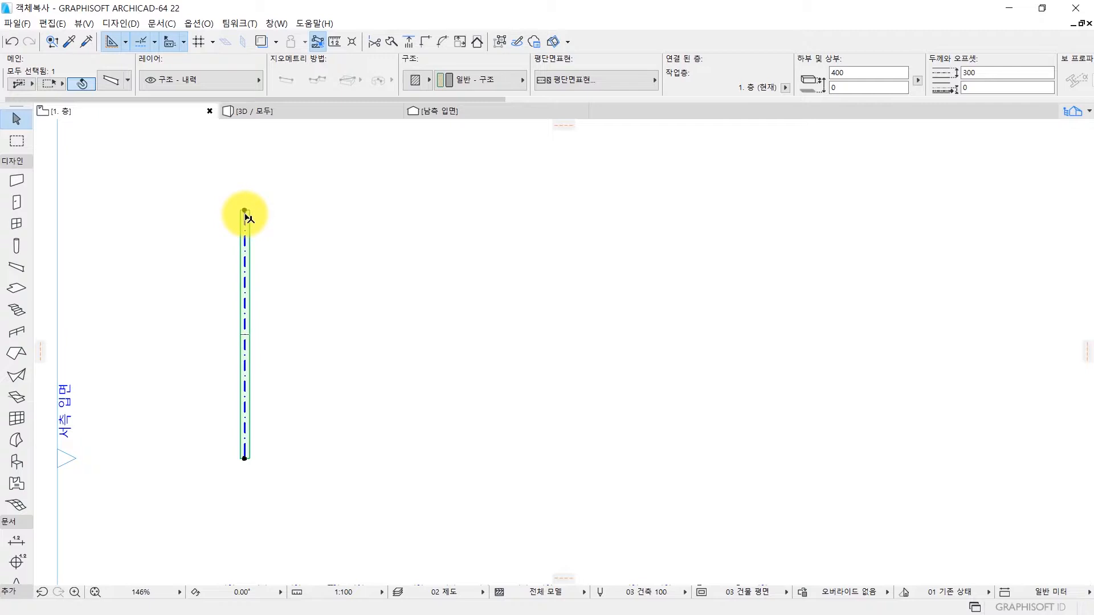
{"action": "left_click", "coordinate": [245, 211]}
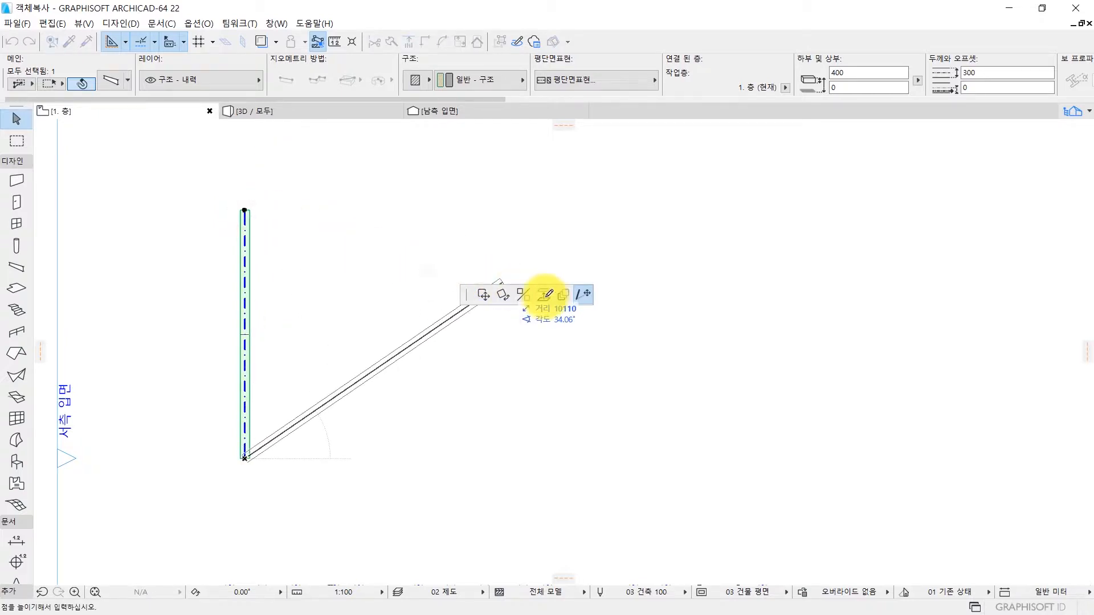
{"action": "left_click", "coordinate": [569, 296]}
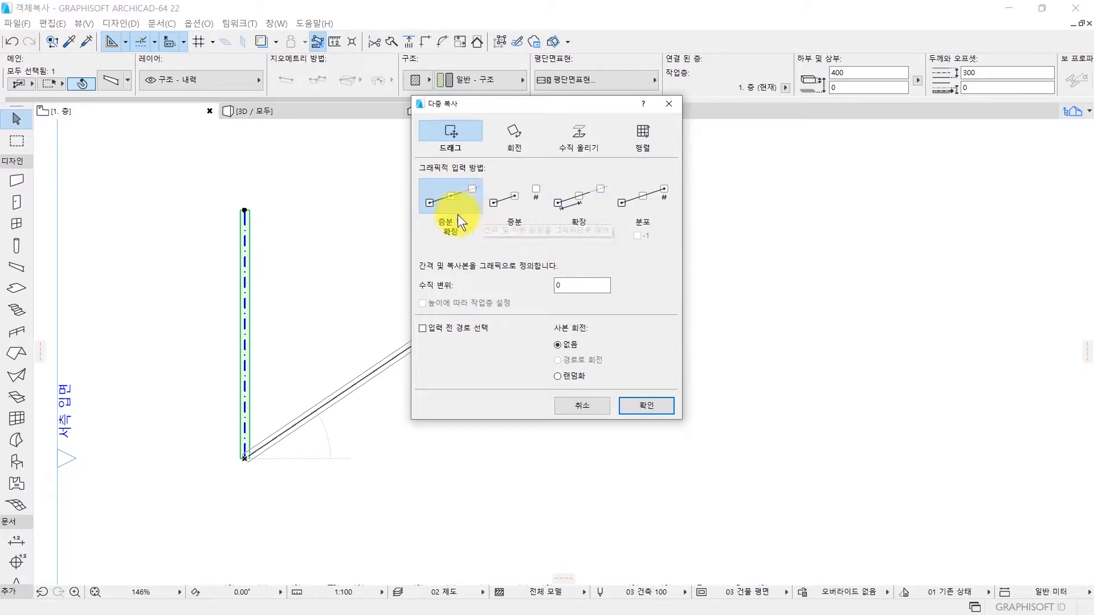
Step: Compare the settings of the four drag input methods: 증분 및 확장, 증분, 확장 and 분포
{"action": "left_click", "coordinate": [464, 197]}
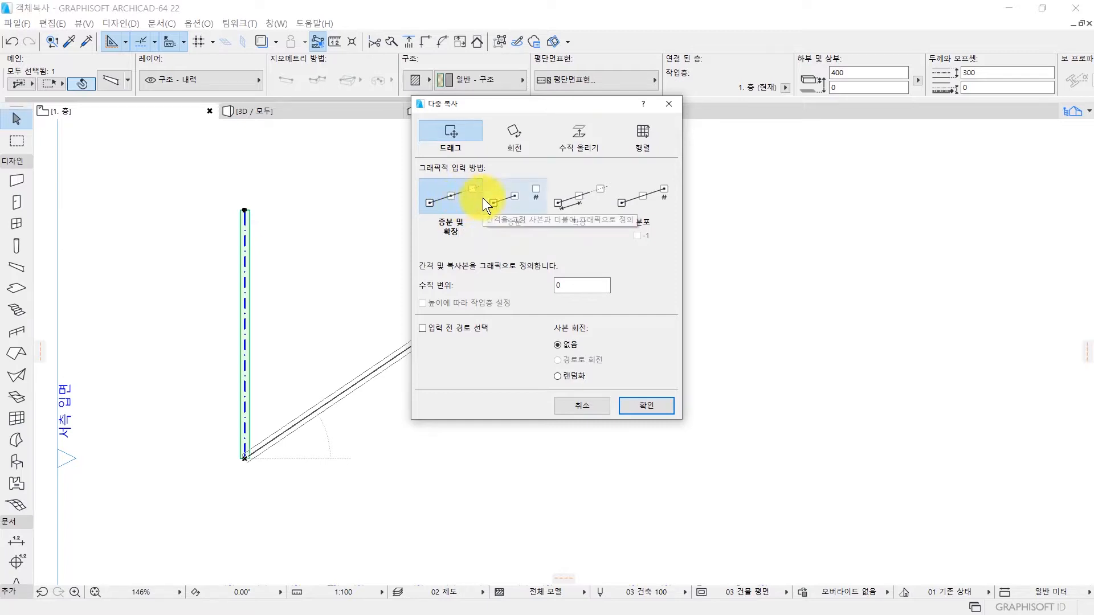
{"action": "left_click", "coordinate": [521, 210]}
{"action": "left_click", "coordinate": [583, 202]}
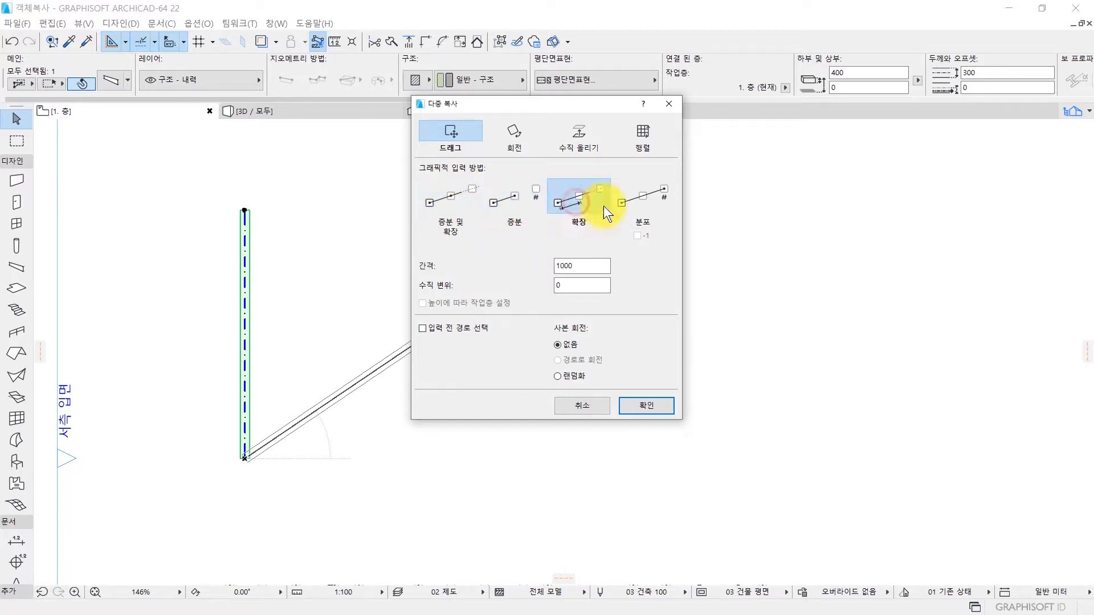
{"action": "left_click", "coordinate": [651, 197]}
{"action": "left_click", "coordinate": [533, 210]}
{"action": "left_click", "coordinate": [586, 203]}
{"action": "left_click", "coordinate": [618, 202]}
{"action": "left_click", "coordinate": [511, 205]}
{"action": "left_click", "coordinate": [575, 202]}
{"action": "left_click", "coordinate": [624, 200]}
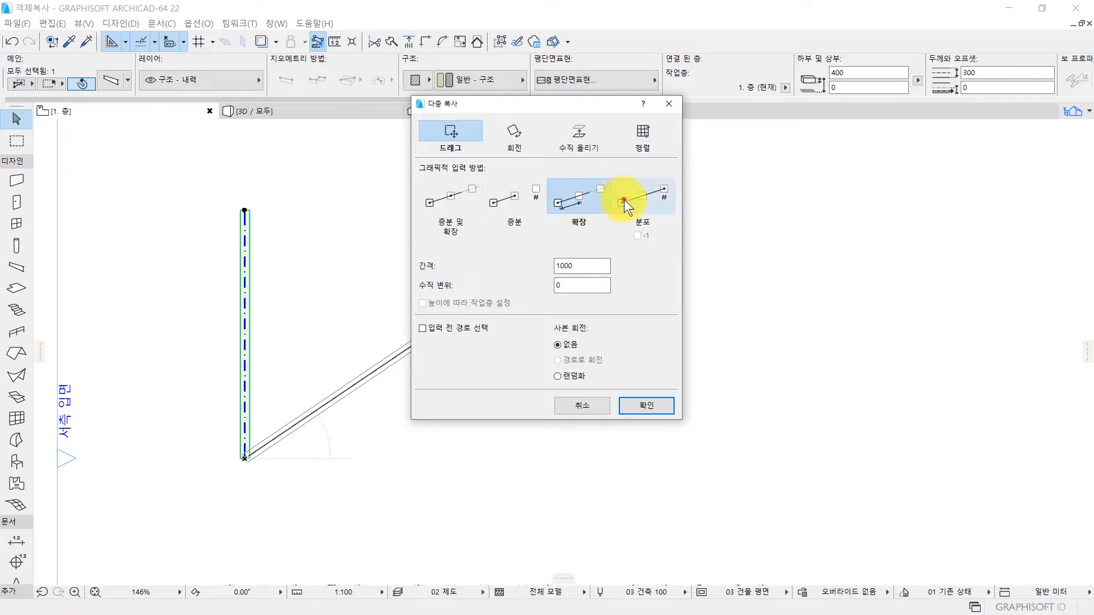
Step: Choose the 증분 (increment) method with 5 copies and confirm the multiple copy settings
{"action": "left_click", "coordinate": [506, 200]}
{"action": "double_click", "coordinate": [580, 265]}
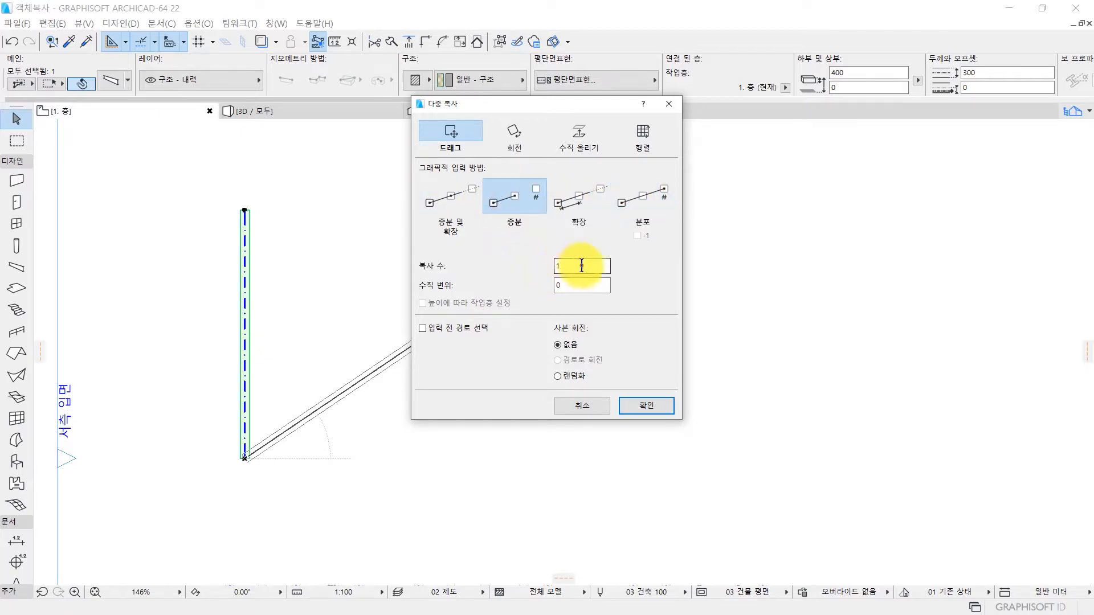
{"action": "type", "text": "5"}
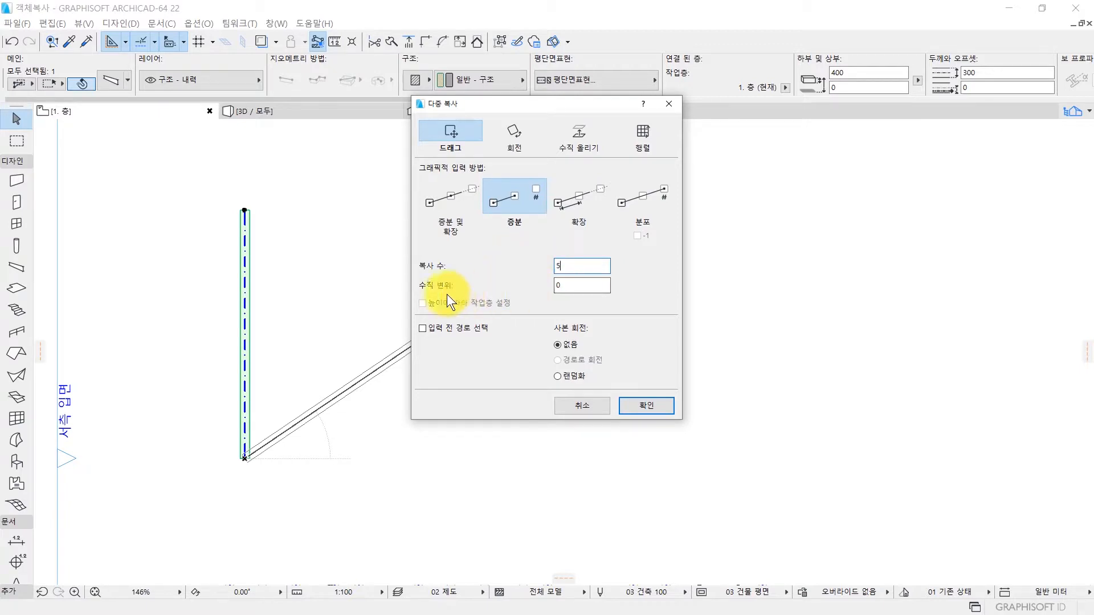
{"action": "left_click", "coordinate": [550, 284]}
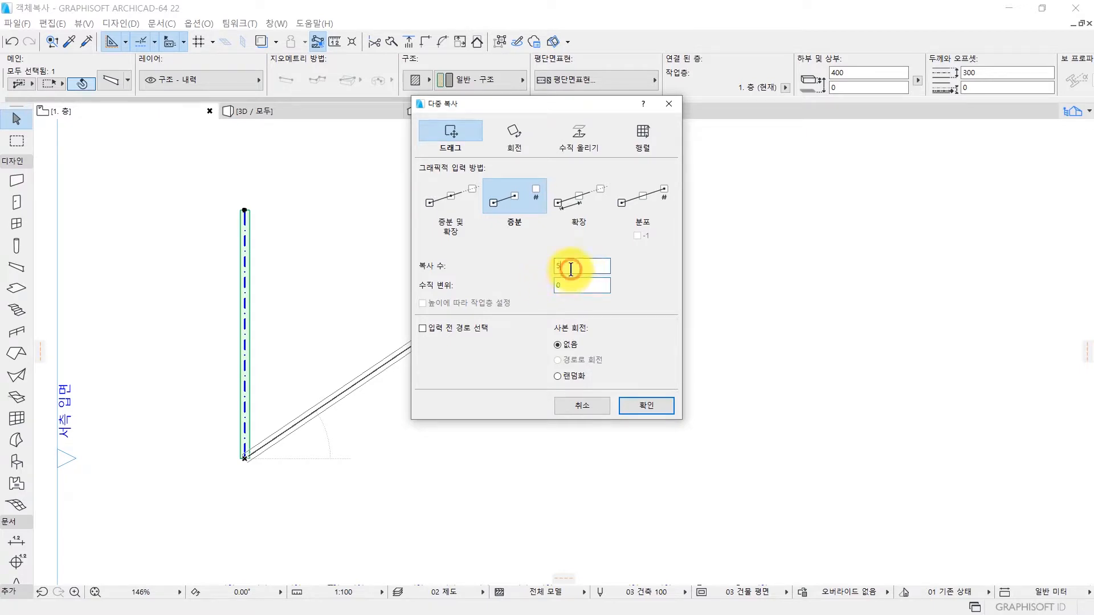
{"action": "left_click", "coordinate": [571, 264]}
{"action": "left_click", "coordinate": [642, 406]}
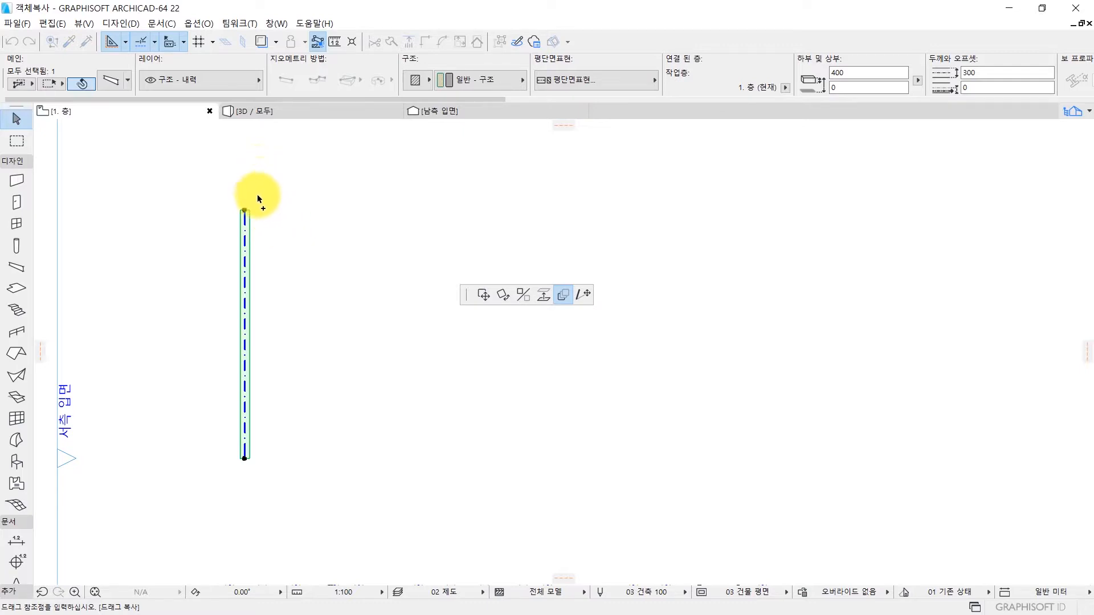
Step: Place the copies horizontally to the right from the beam's upper endpoint at a spacing of 3000
{"action": "left_click", "coordinate": [245, 211]}
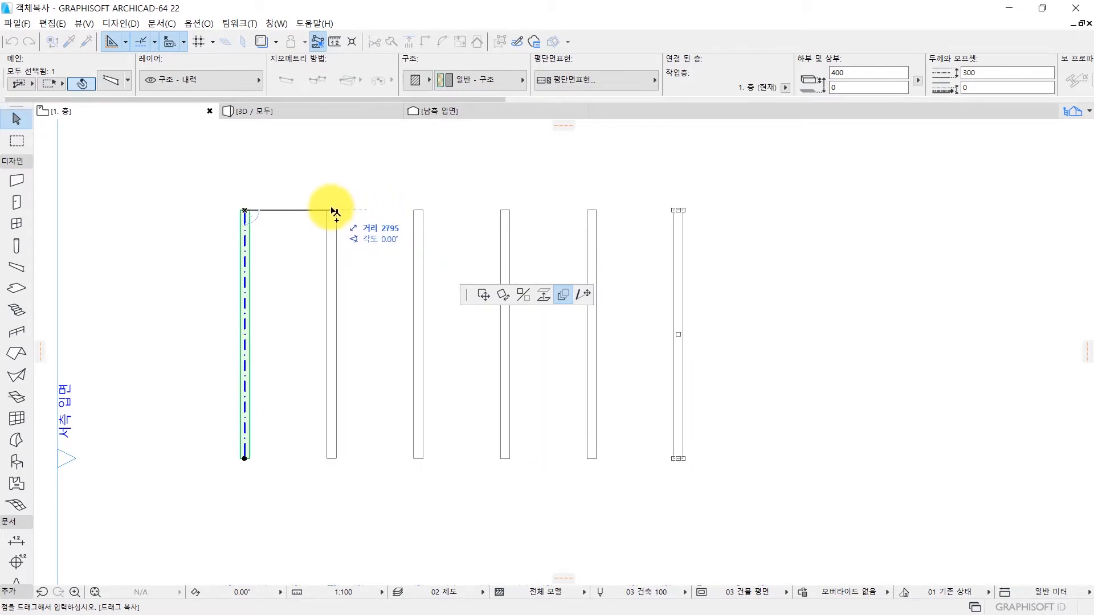
{"action": "type", "text": "3000"}
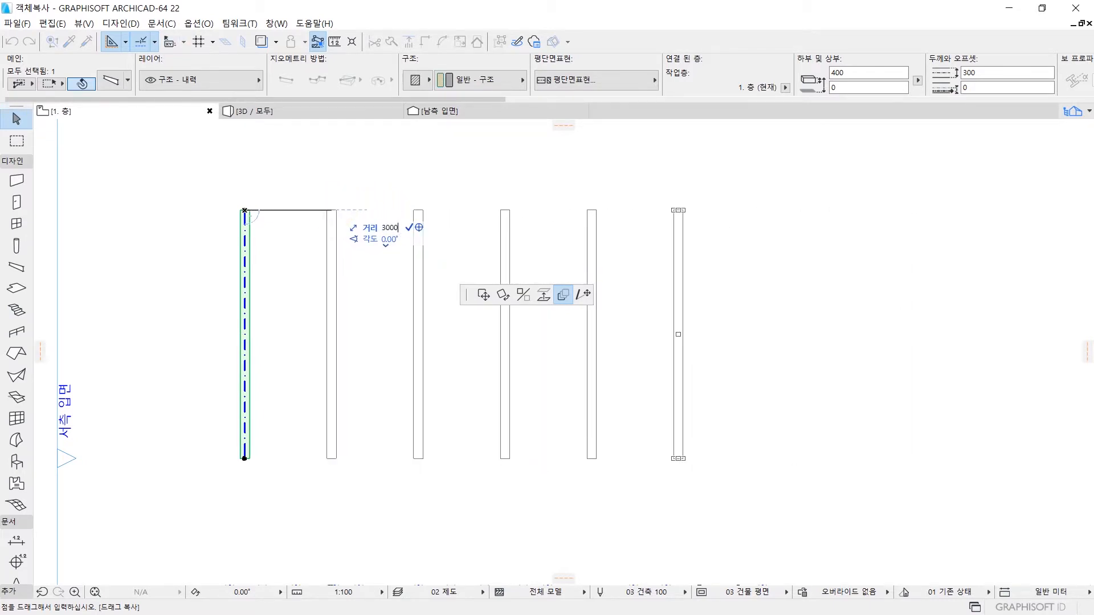
{"action": "key", "text": "Return"}
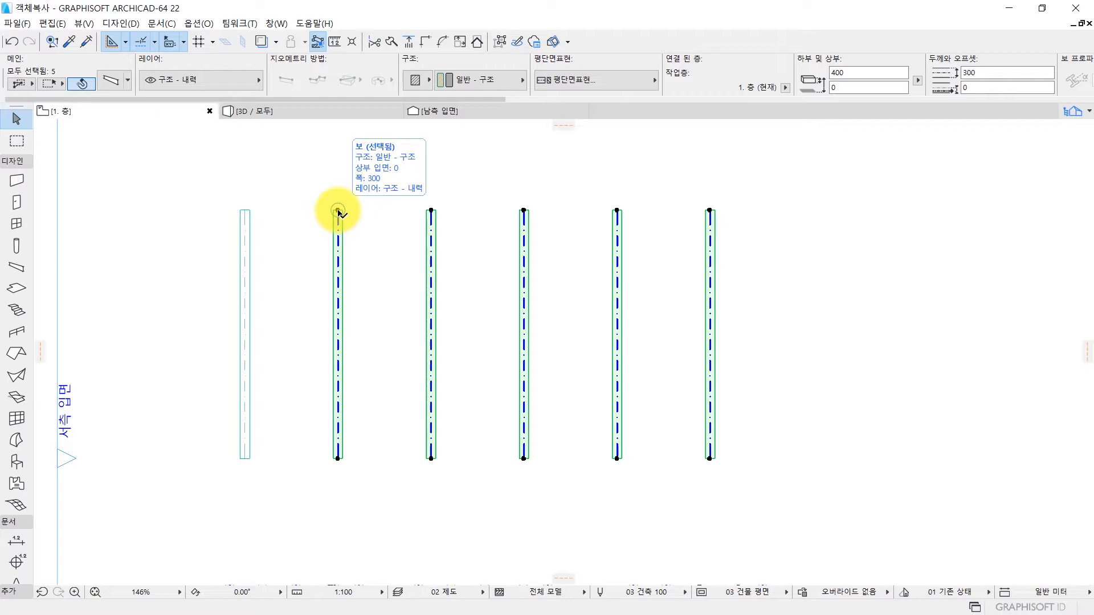
Step: Delete the five new copies and open the multiple copy settings for the original beam again
{"action": "key", "text": "Delete"}
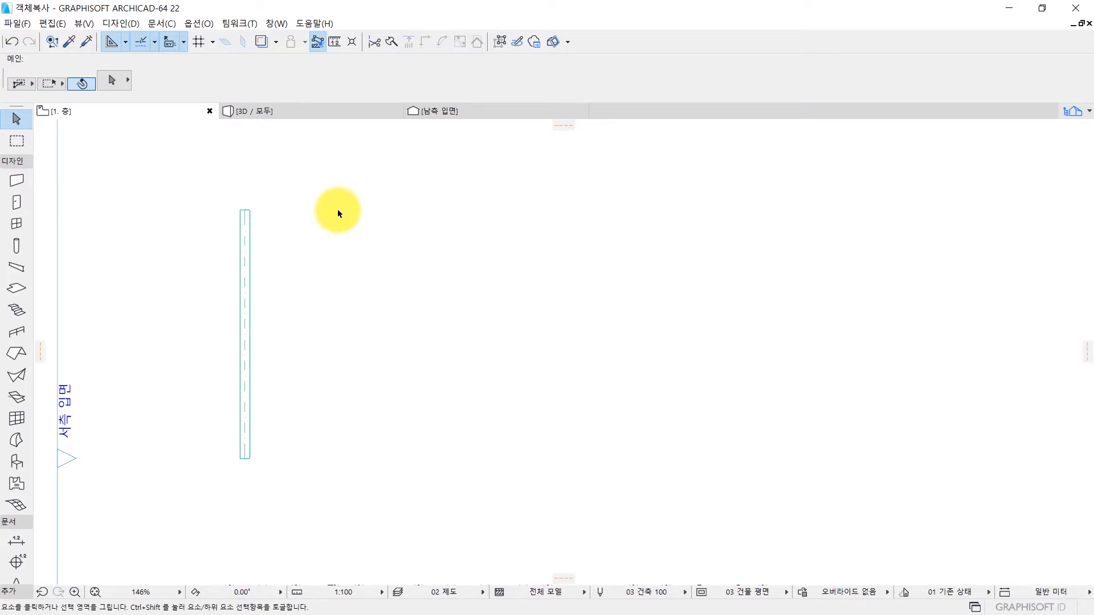
{"action": "left_click", "coordinate": [247, 269]}
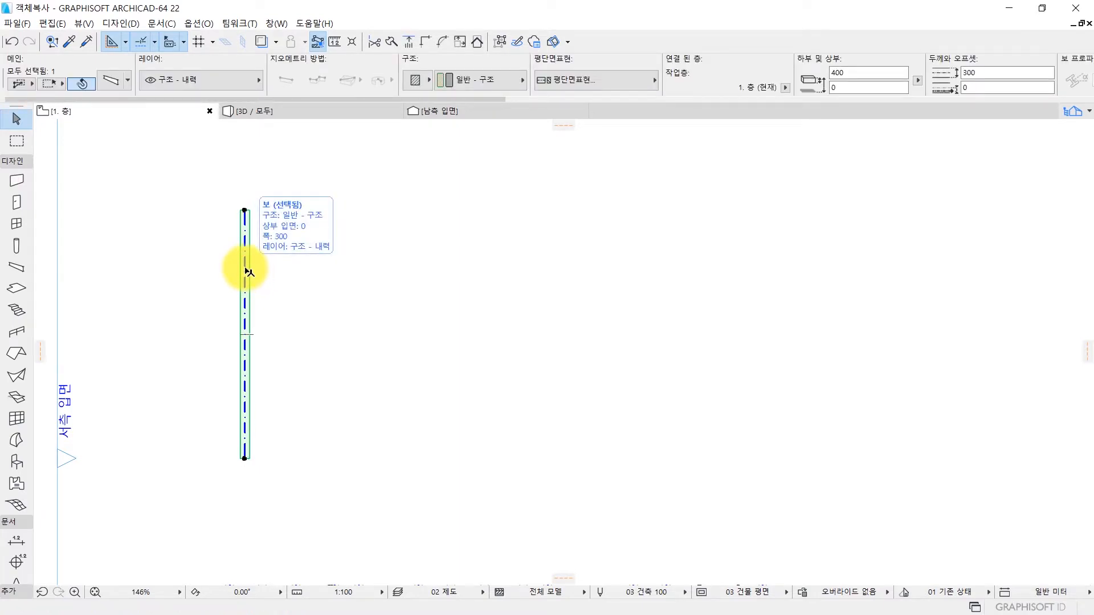
{"action": "left_click", "coordinate": [247, 270]}
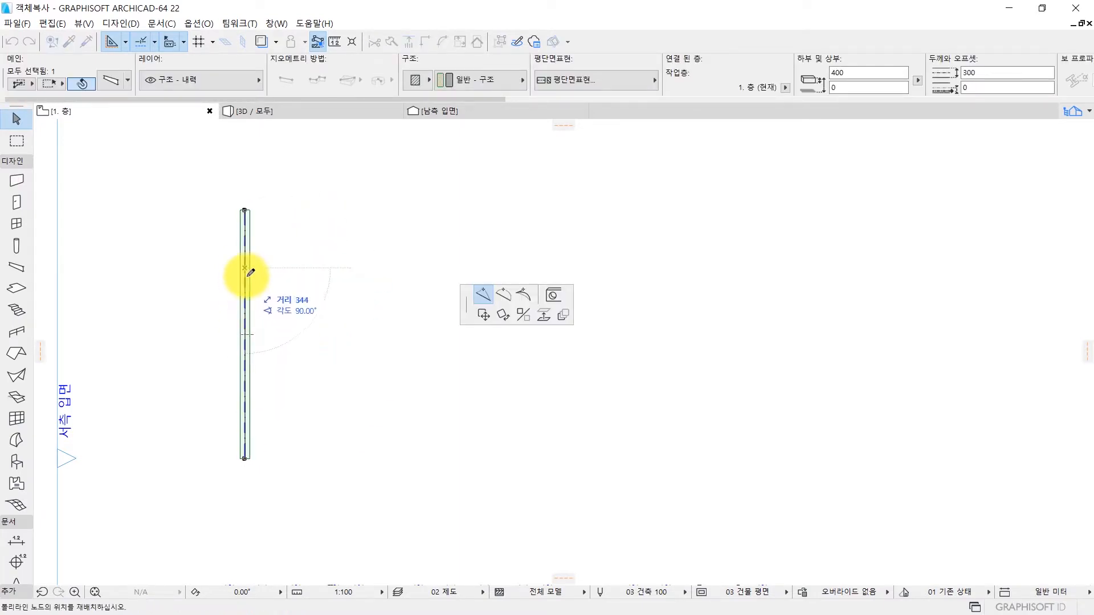
{"action": "left_click", "coordinate": [564, 316]}
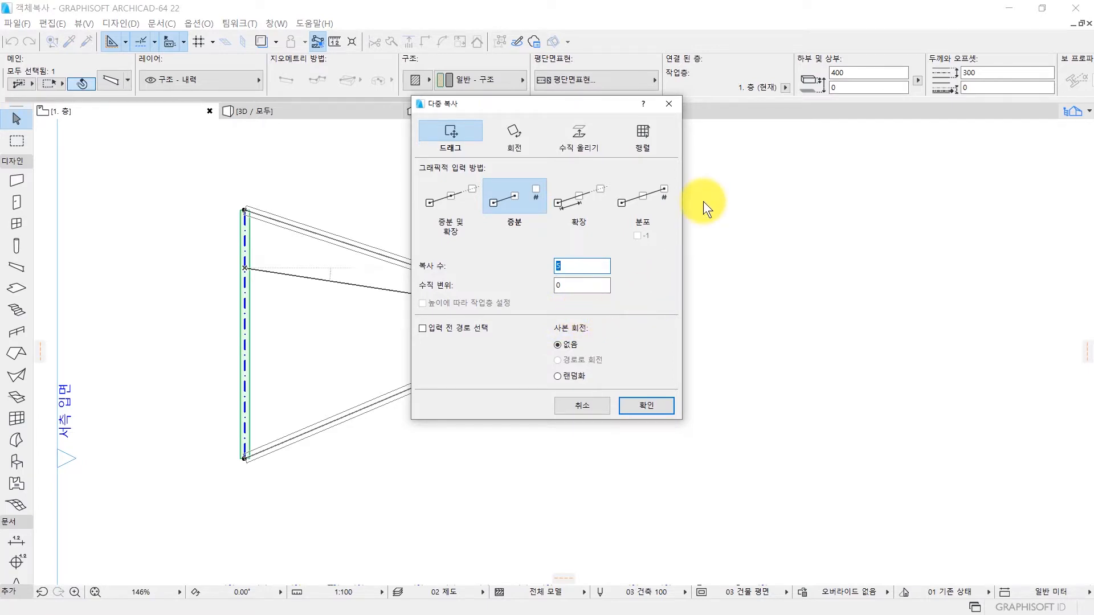
Step: Copy the beam with the 확장 (spread) method at 800 spacing along a horizontal line about 20071 long to the right
{"action": "left_click", "coordinate": [581, 211]}
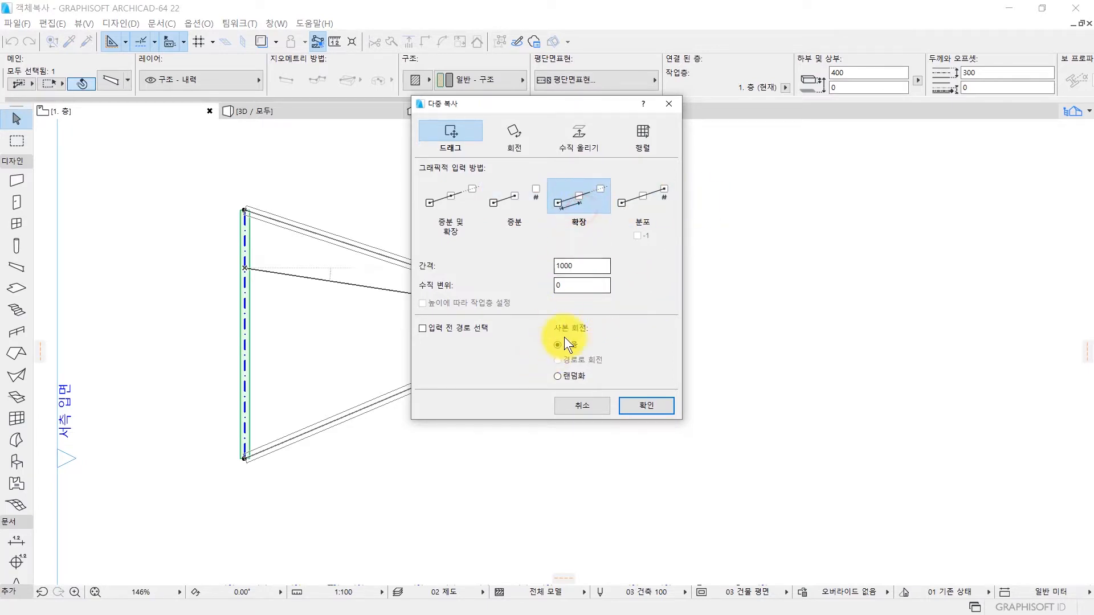
{"action": "left_click_drag", "start_coordinate": [586, 265], "coordinate": [521, 262]}
{"action": "left_click", "coordinate": [572, 263]}
{"action": "left_click_drag", "start_coordinate": [586, 263], "coordinate": [542, 264]}
{"action": "left_click", "coordinate": [571, 263]}
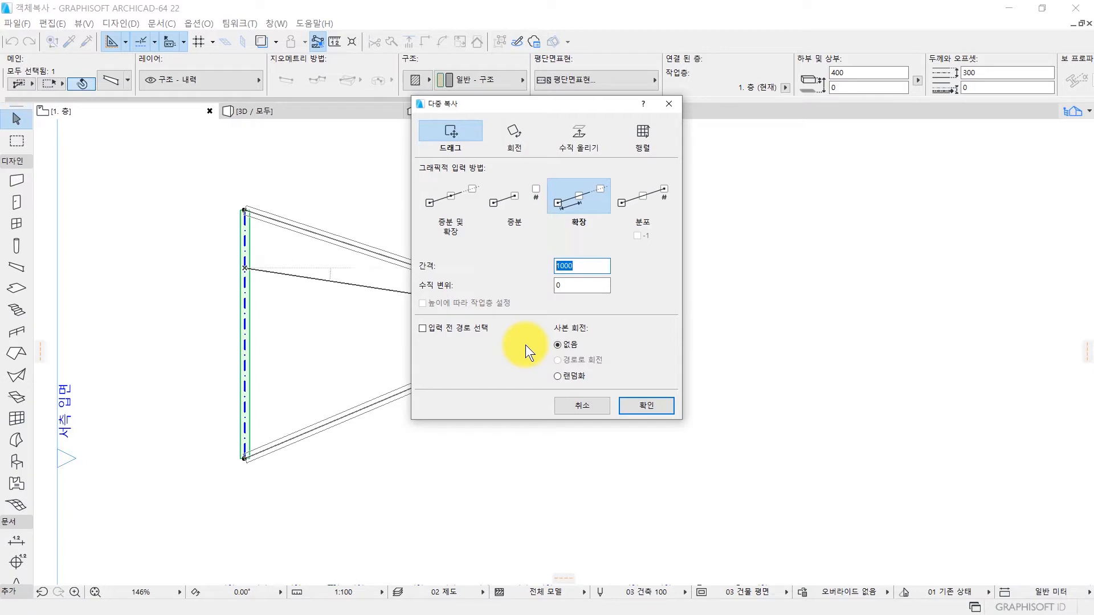
{"action": "type", "text": "800"}
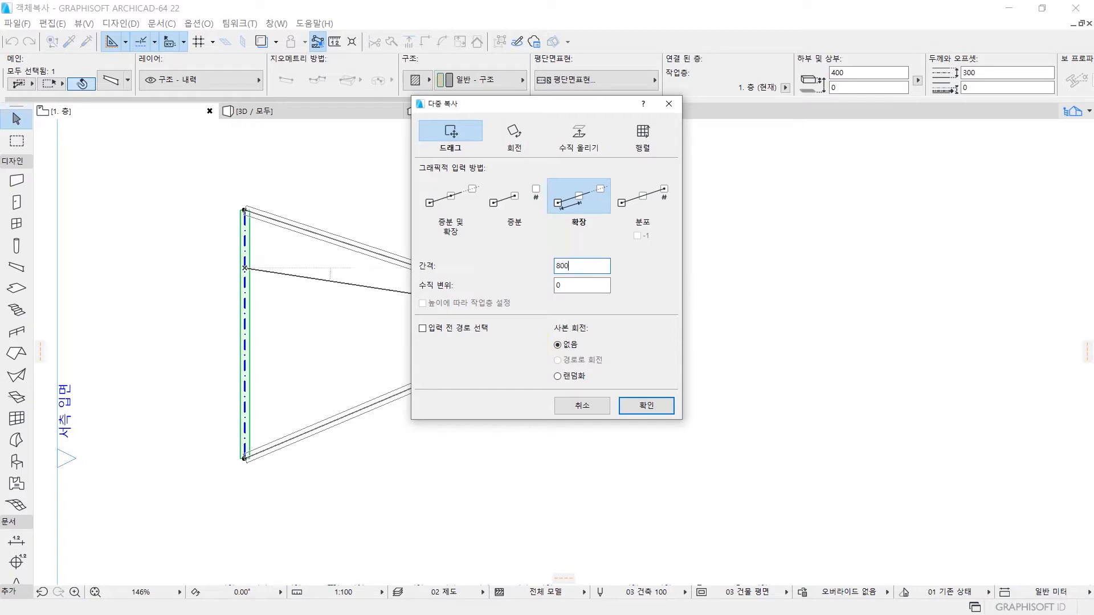
{"action": "left_click", "coordinate": [659, 402]}
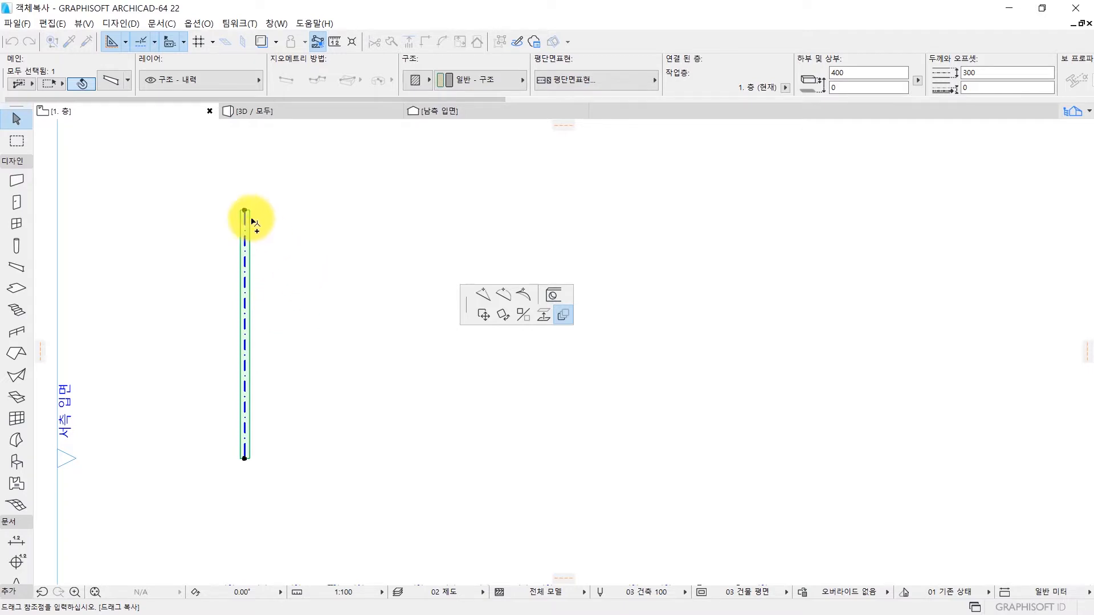
{"action": "left_click", "coordinate": [259, 184]}
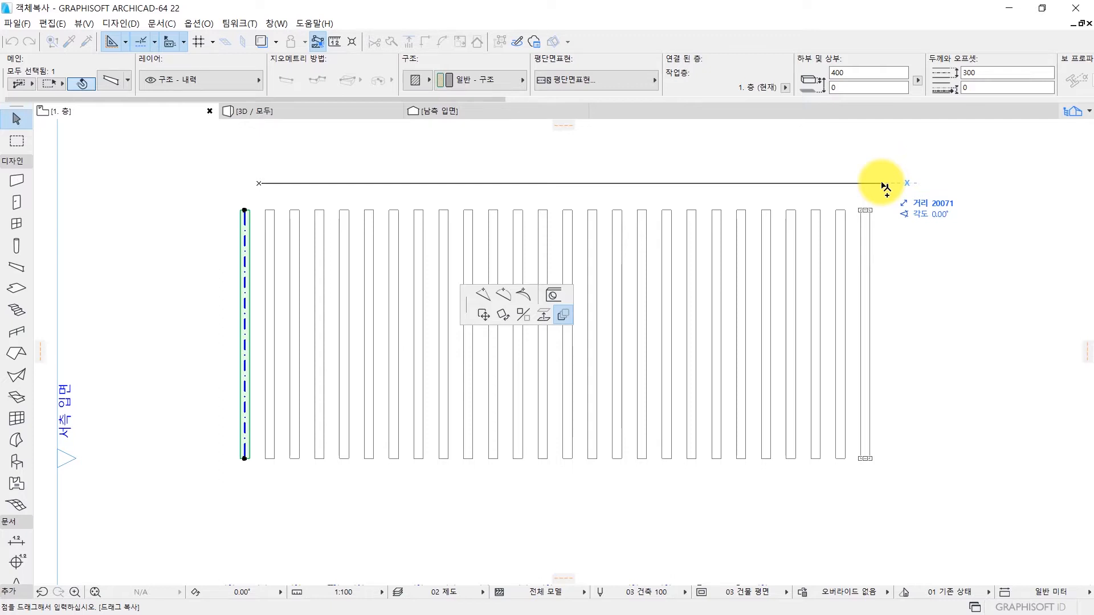
{"action": "left_click", "coordinate": [885, 184]}
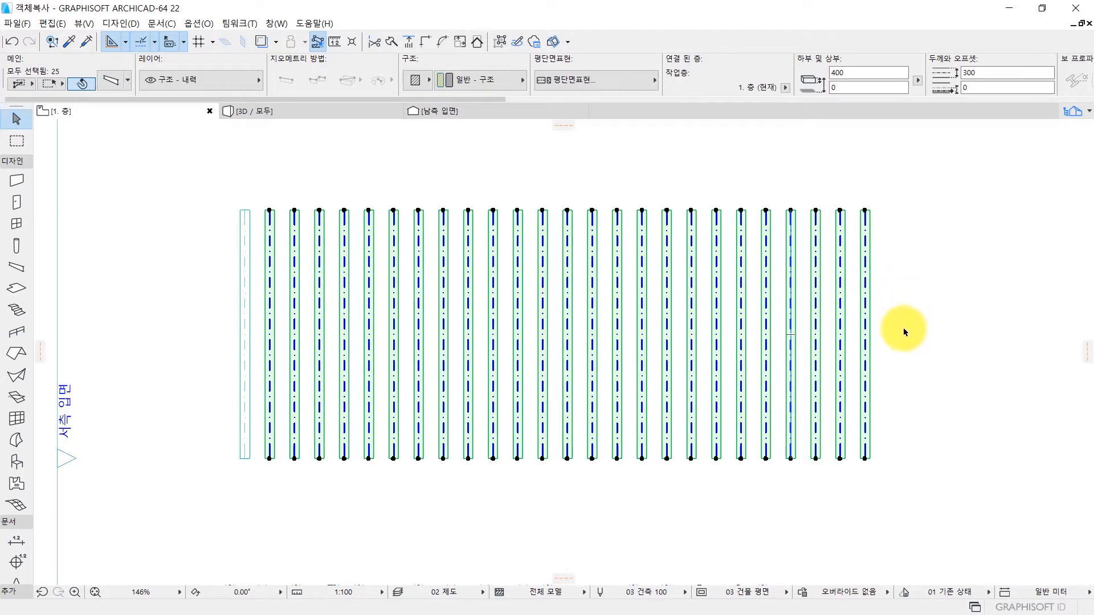
Step: Delete the spread copies and open the multiple copy settings for the original beam
{"action": "key", "text": "Delete"}
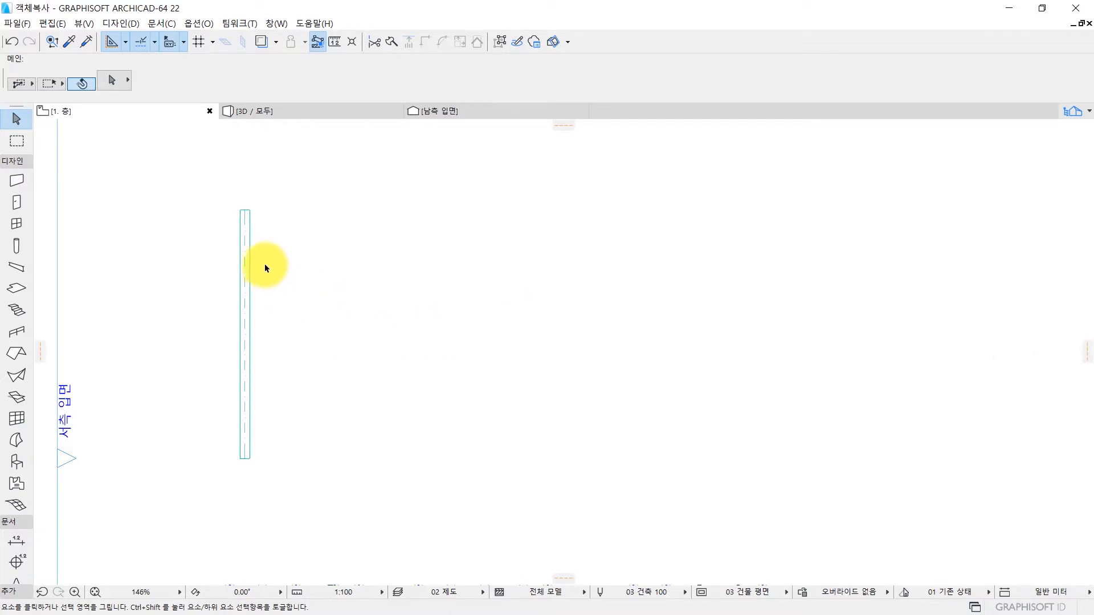
{"action": "left_click", "coordinate": [247, 260]}
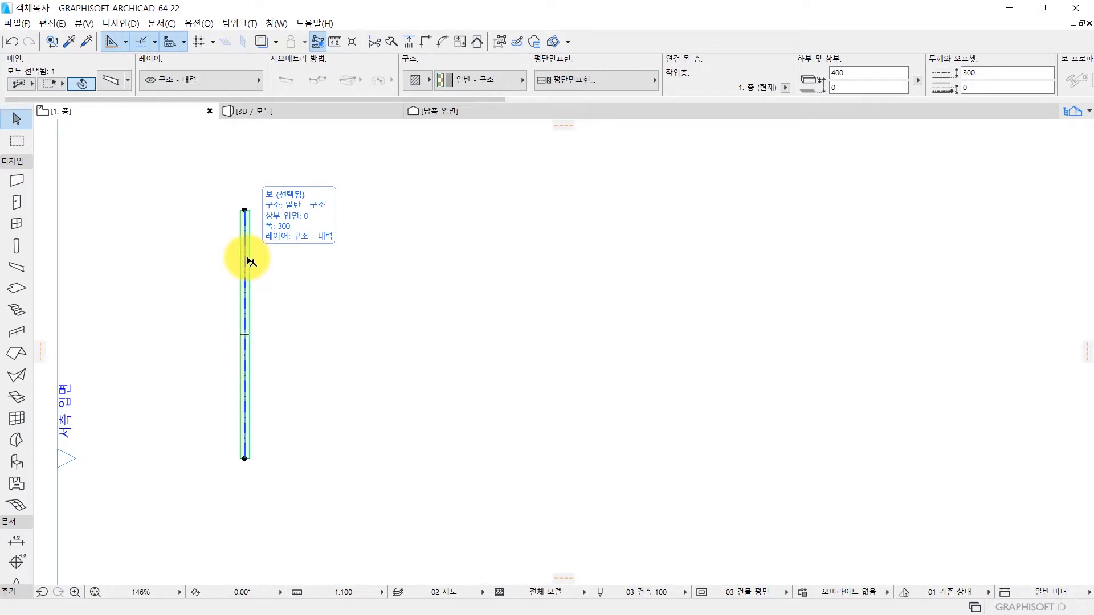
{"action": "left_click", "coordinate": [247, 273]}
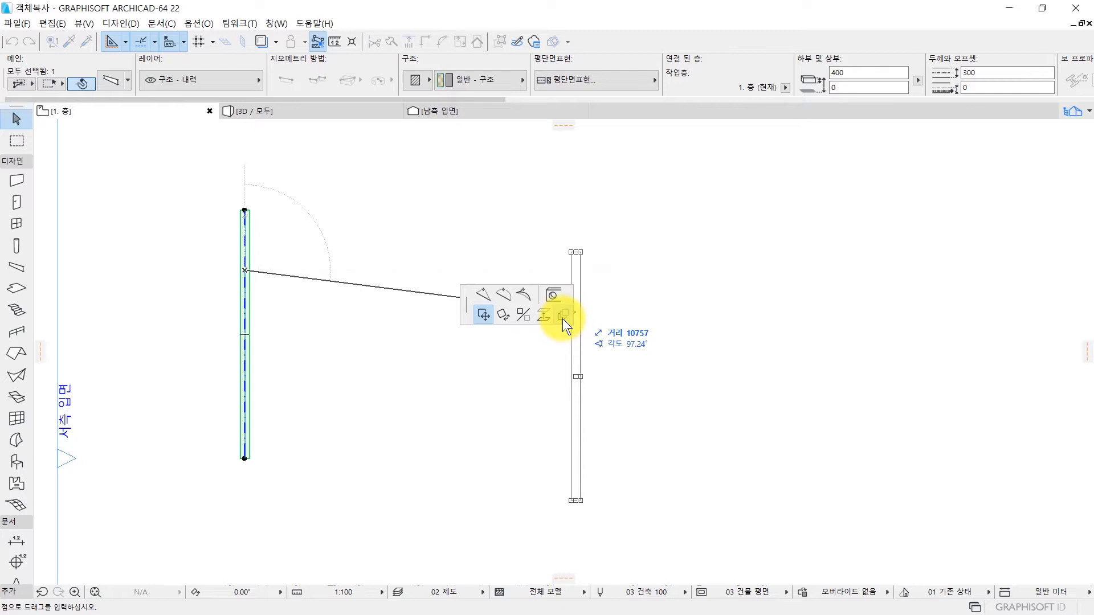
{"action": "left_click", "coordinate": [562, 314]}
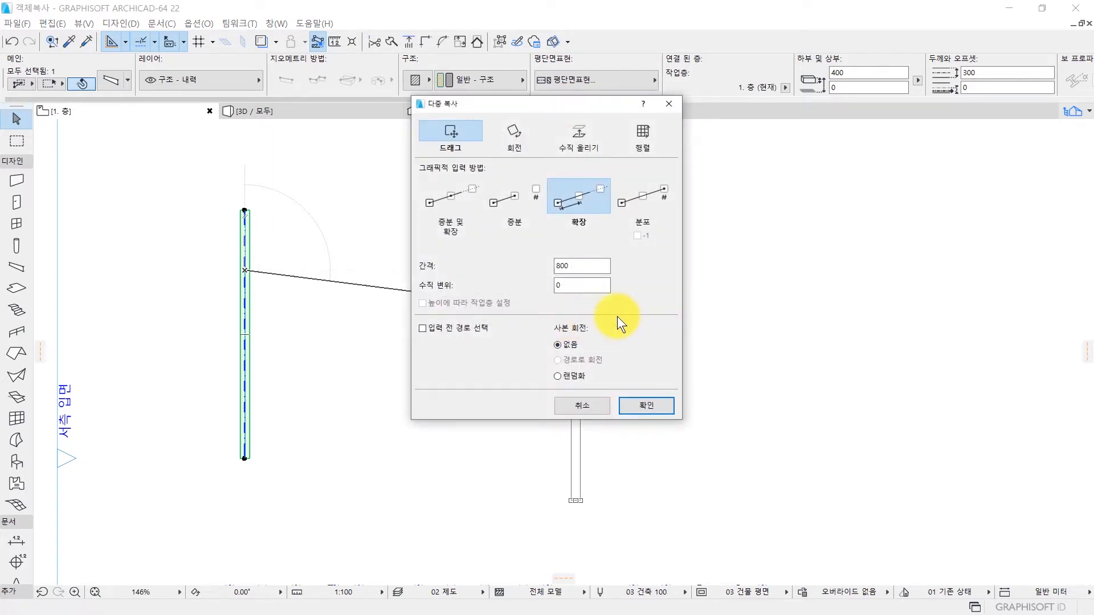
Step: Choose the 분포 (distribute) method with 5 copies, try the -1 option and leave it off
{"action": "left_click", "coordinate": [655, 202]}
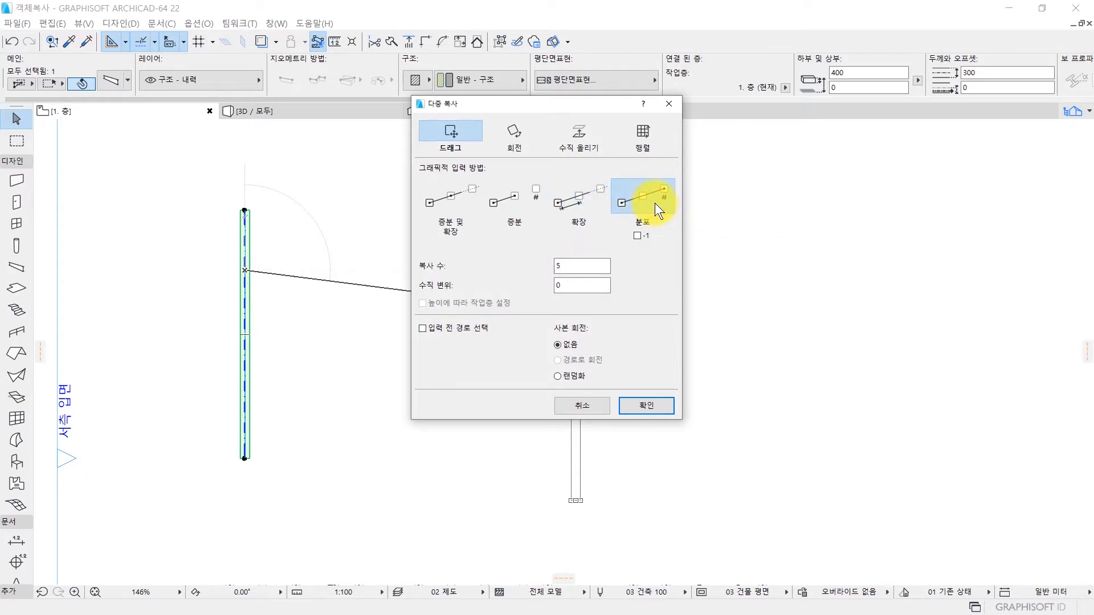
{"action": "left_click", "coordinate": [603, 265]}
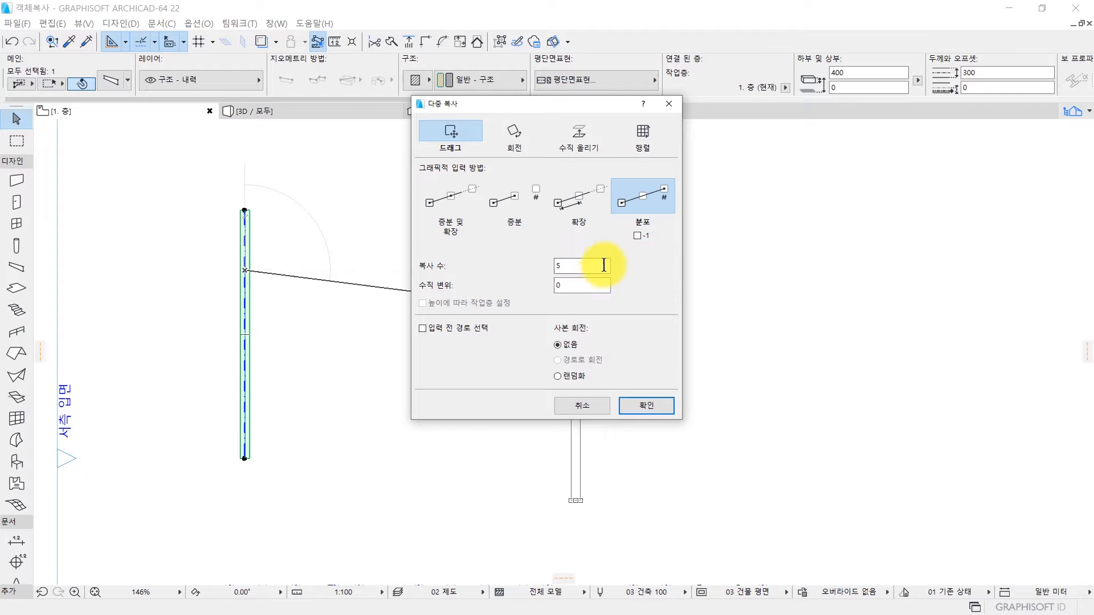
{"action": "double_click", "coordinate": [570, 274]}
{"action": "left_click", "coordinate": [637, 235]}
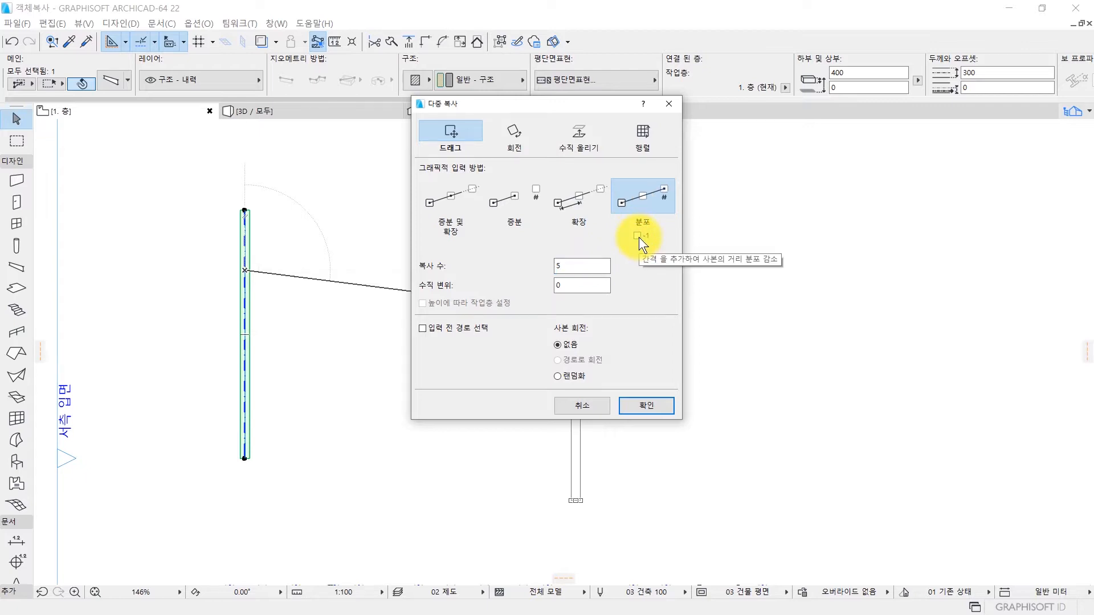
{"action": "left_click", "coordinate": [638, 237]}
{"action": "left_click", "coordinate": [639, 235]}
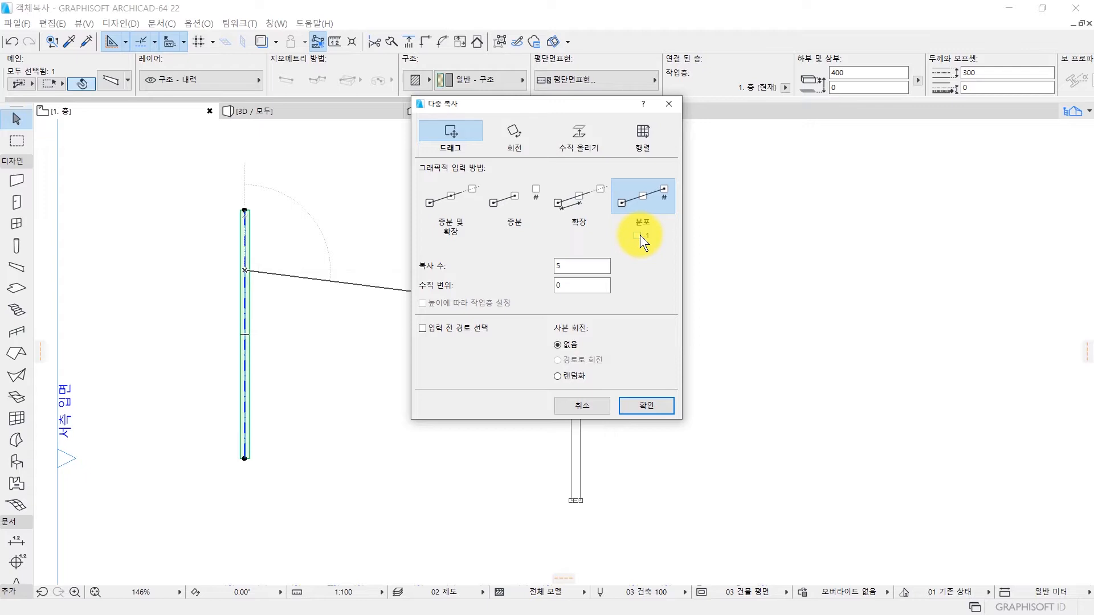
{"action": "left_click", "coordinate": [638, 235]}
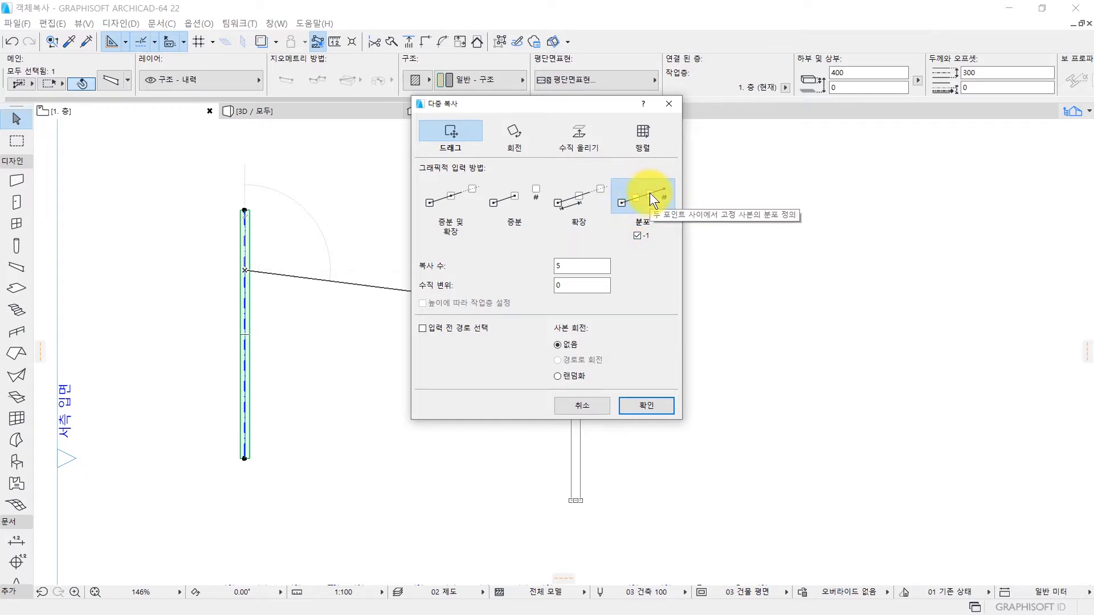
{"action": "left_click", "coordinate": [641, 234]}
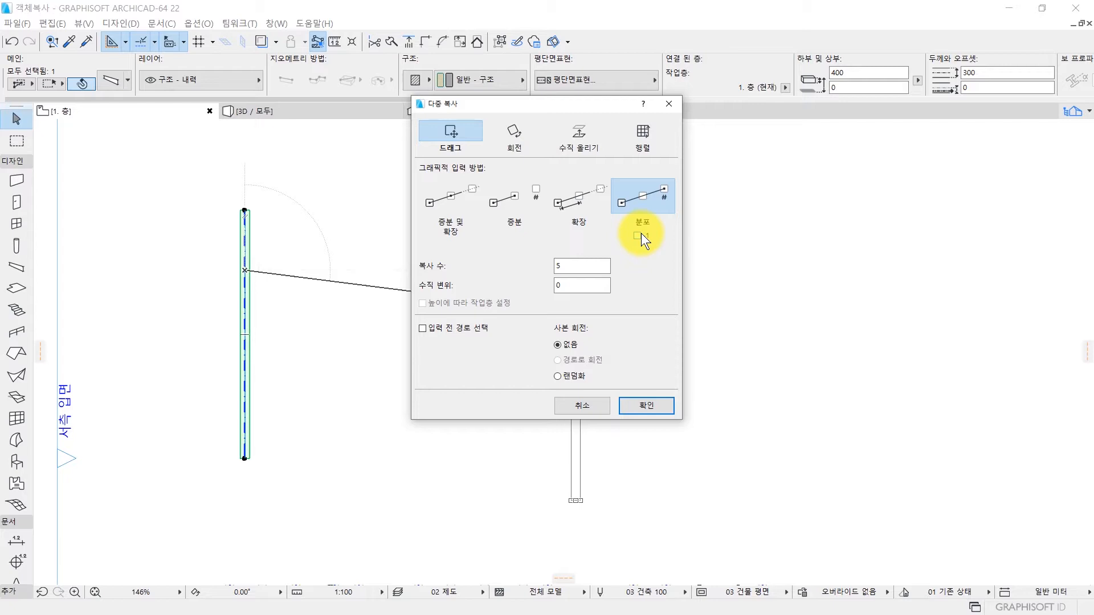
{"action": "left_click", "coordinate": [640, 234]}
{"action": "left_click", "coordinate": [641, 237]}
{"action": "left_click", "coordinate": [640, 237]}
{"action": "left_click", "coordinate": [640, 237]}
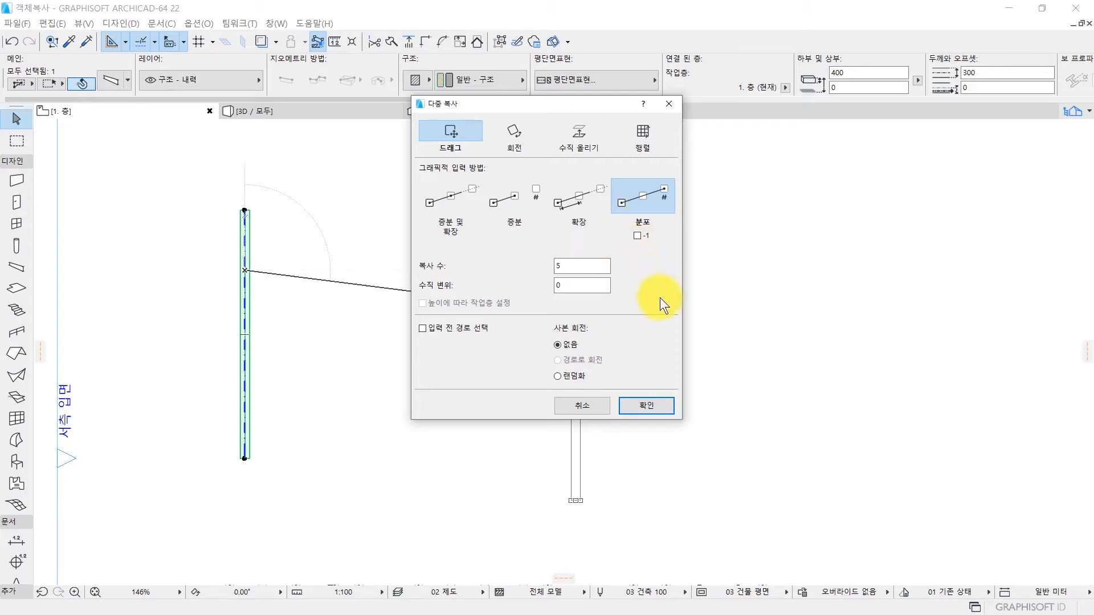
Step: Distribute the five beam copies along a horizontal line about 19933 long to the right, starting above the beam
{"action": "left_click", "coordinate": [659, 405]}
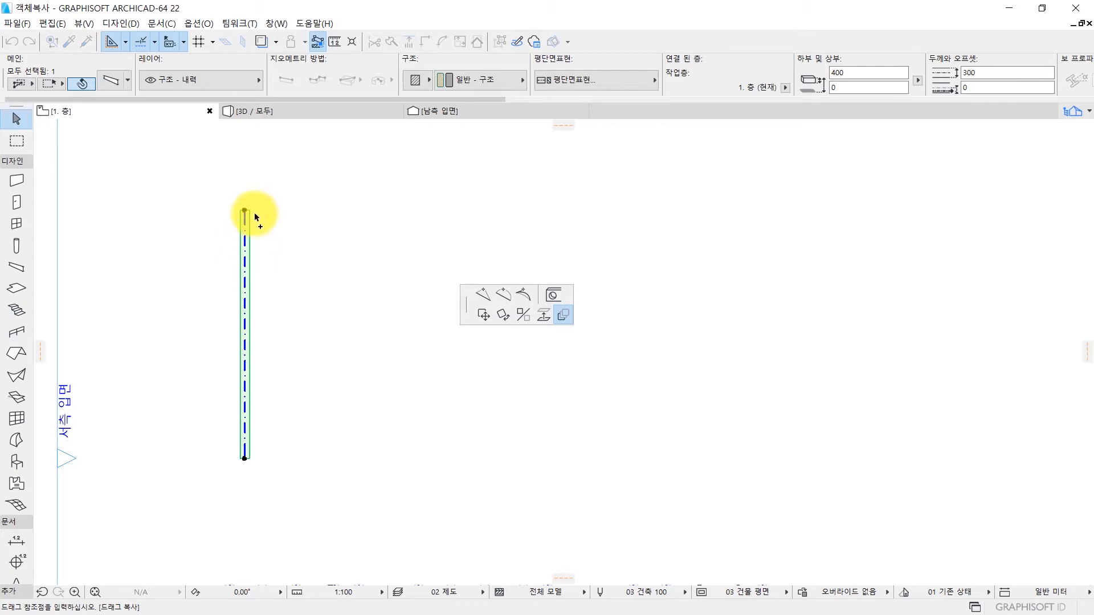
{"action": "left_click", "coordinate": [257, 180]}
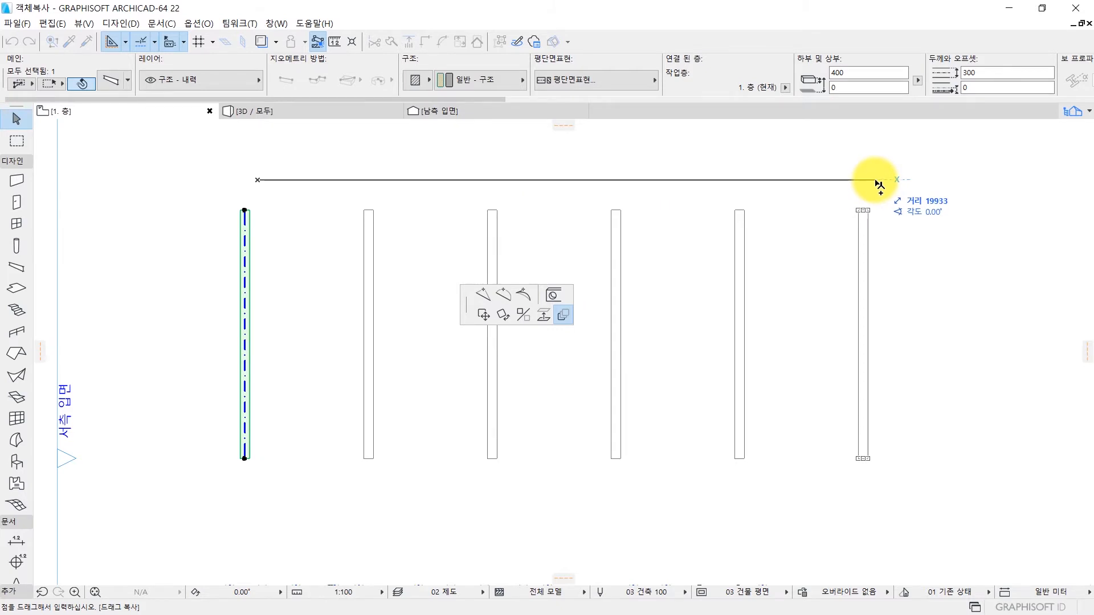
{"action": "left_click", "coordinate": [877, 183]}
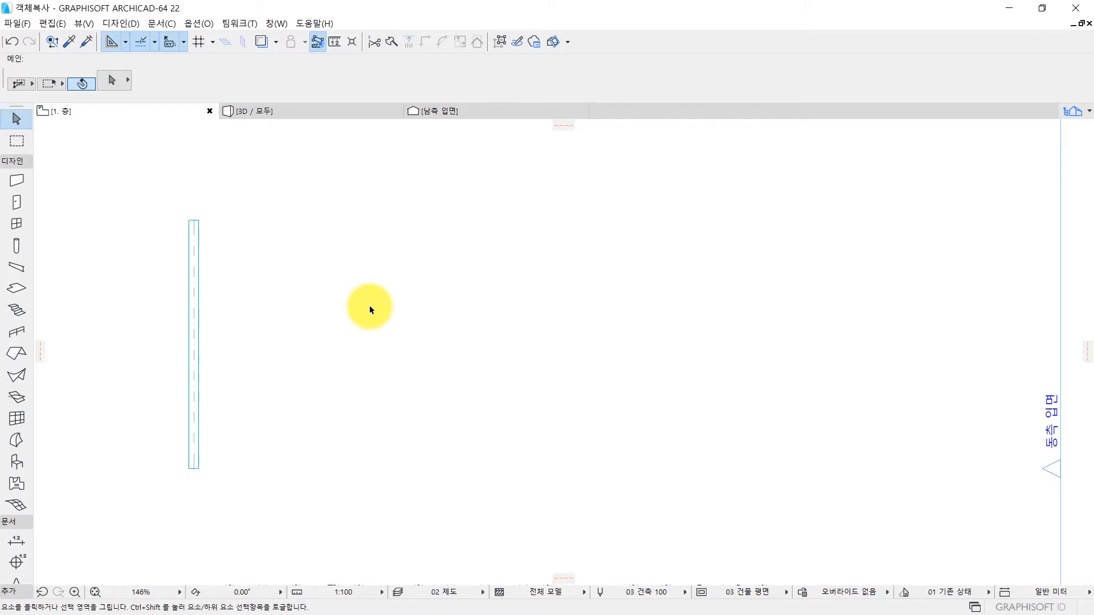
Step: Set up a multiple copy of the original beam with the 증분 (increment) method, 5 copies and a vertical displacement of 1000
{"action": "left_click", "coordinate": [200, 283]}
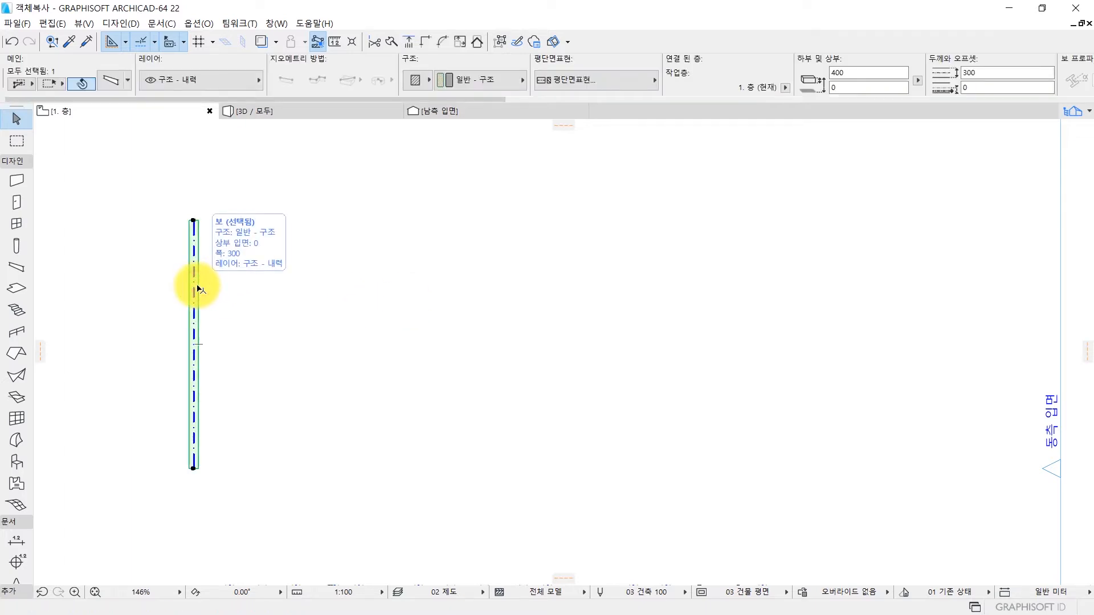
{"action": "left_click", "coordinate": [195, 296]}
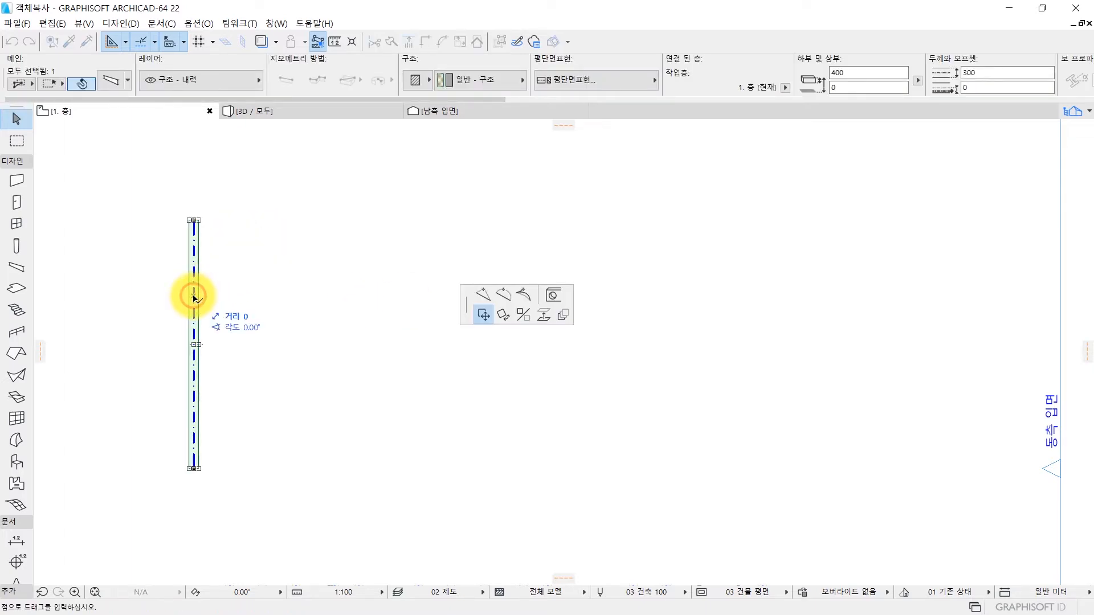
{"action": "left_click", "coordinate": [566, 316]}
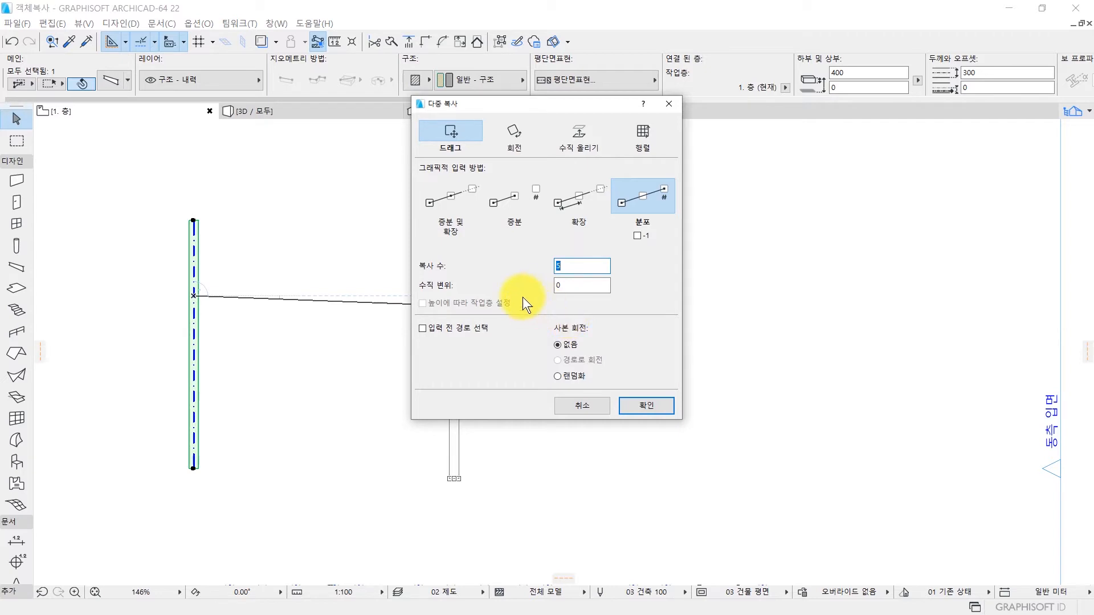
{"action": "left_click", "coordinate": [526, 202]}
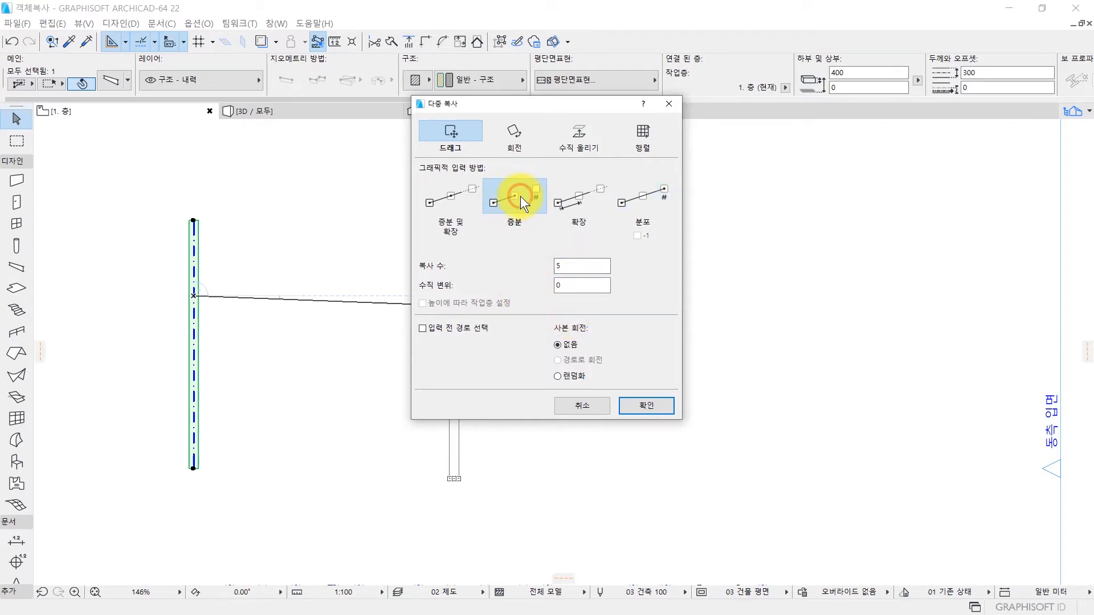
{"action": "left_click", "coordinate": [579, 273]}
{"action": "left_click", "coordinate": [577, 284]}
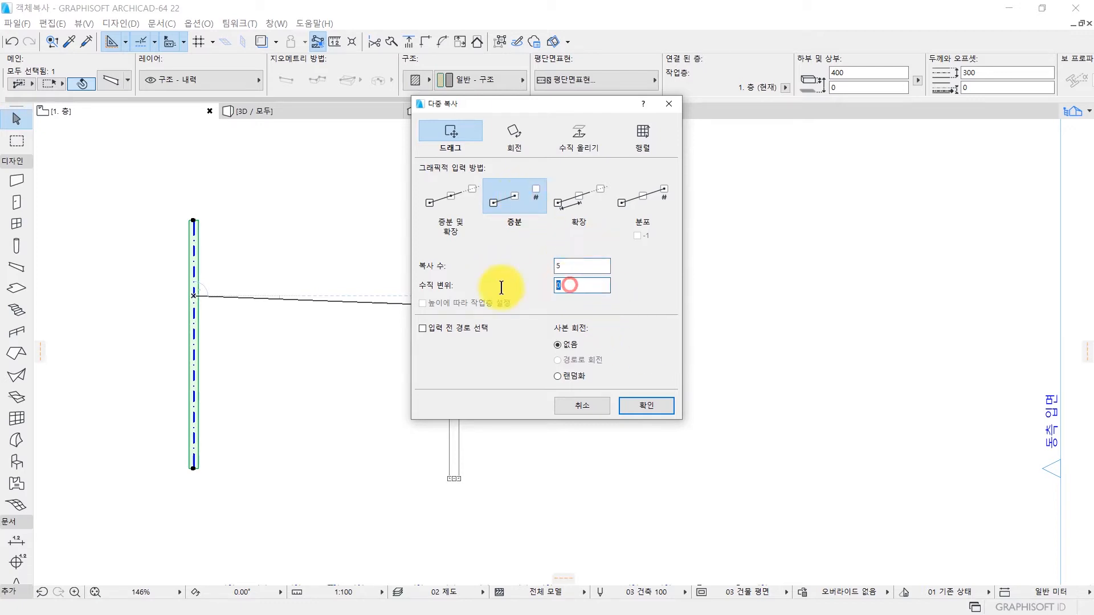
{"action": "type", "text": "1000"}
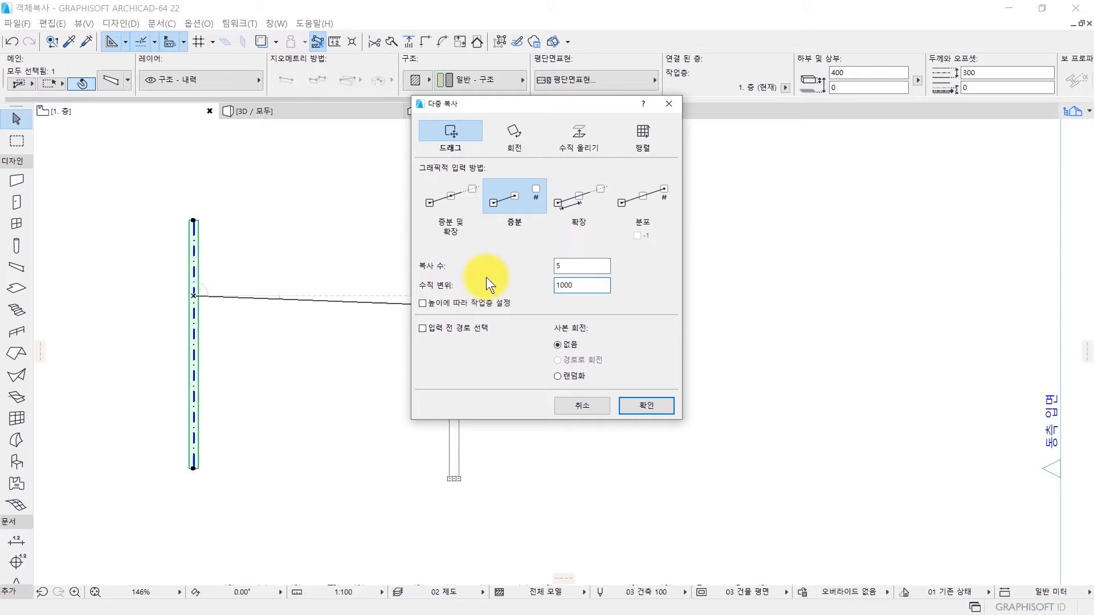
{"action": "left_click", "coordinate": [624, 401]}
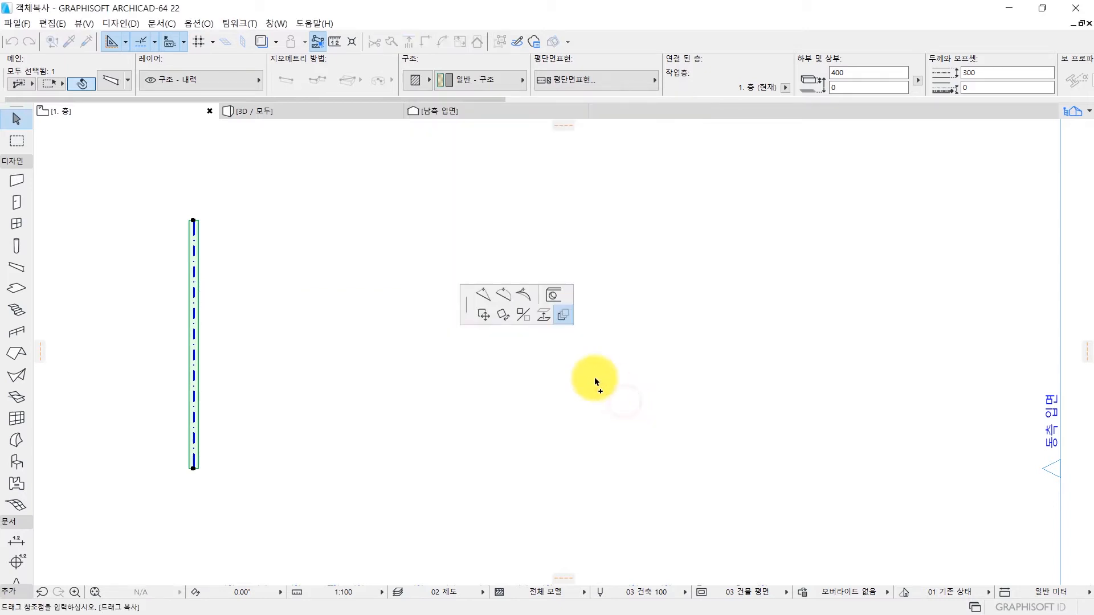
Step: Place the five raised copies horizontally to the right, keeping those on hidden stories, and check them from different angles in 3D
{"action": "left_click", "coordinate": [209, 197]}
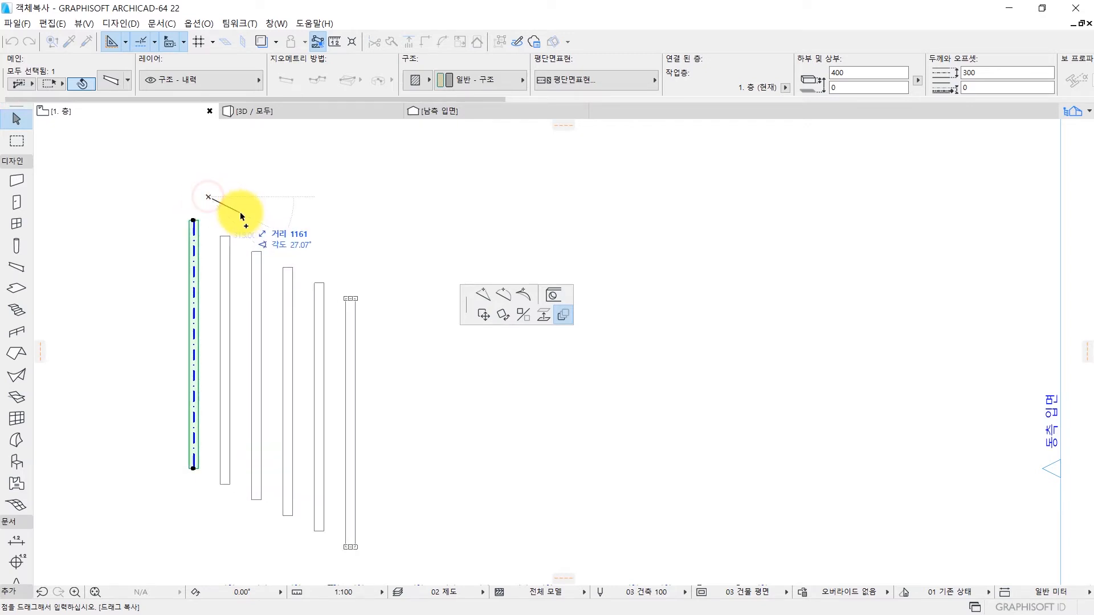
{"action": "left_click", "coordinate": [300, 198]}
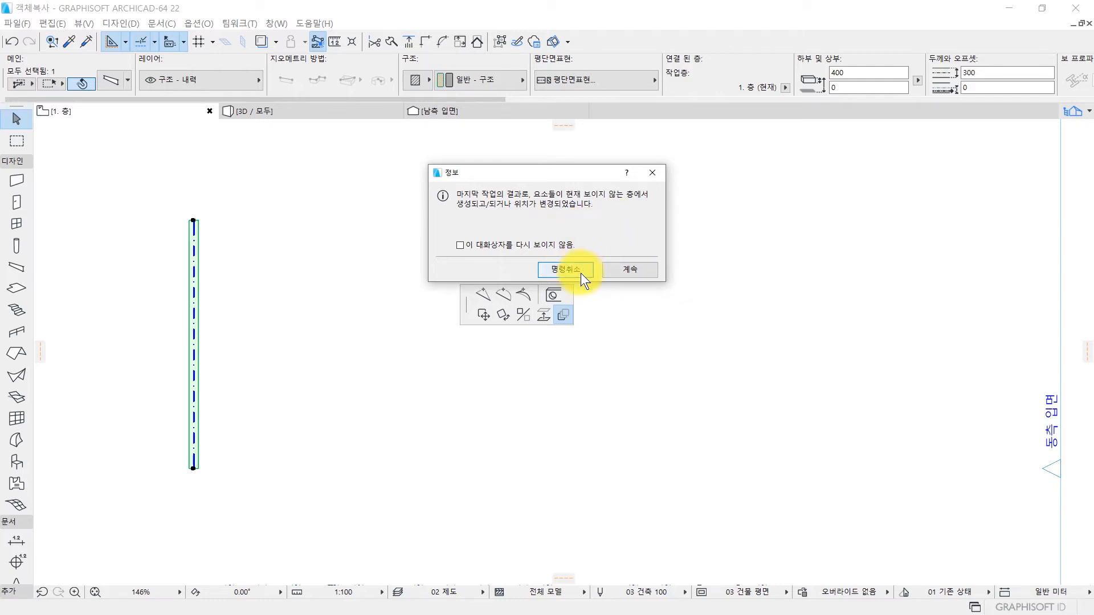
{"action": "left_click", "coordinate": [634, 267]}
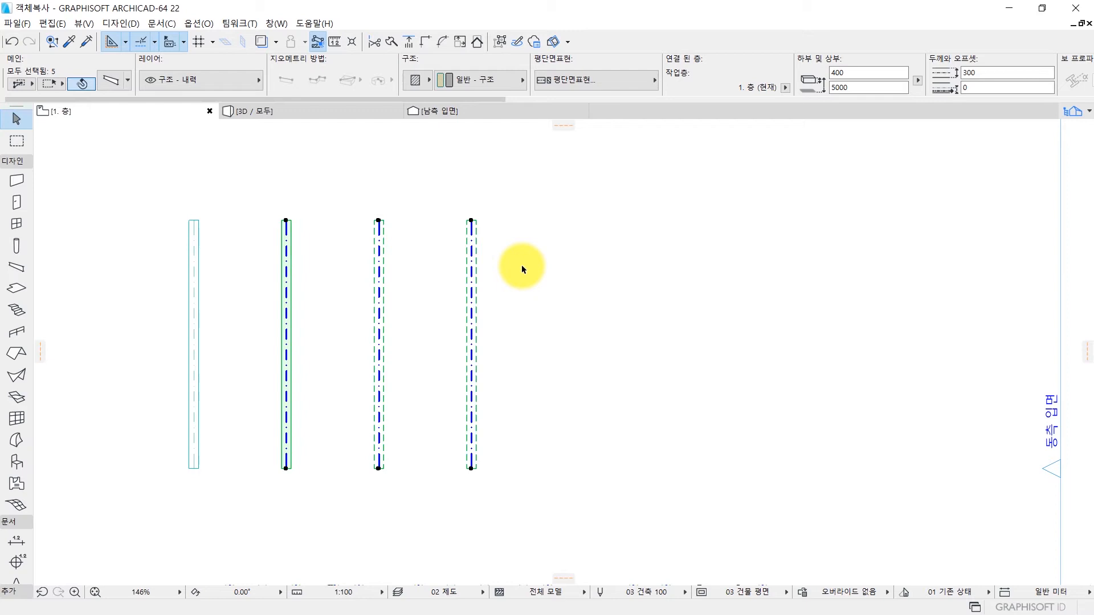
{"action": "key", "text": "Escape"}
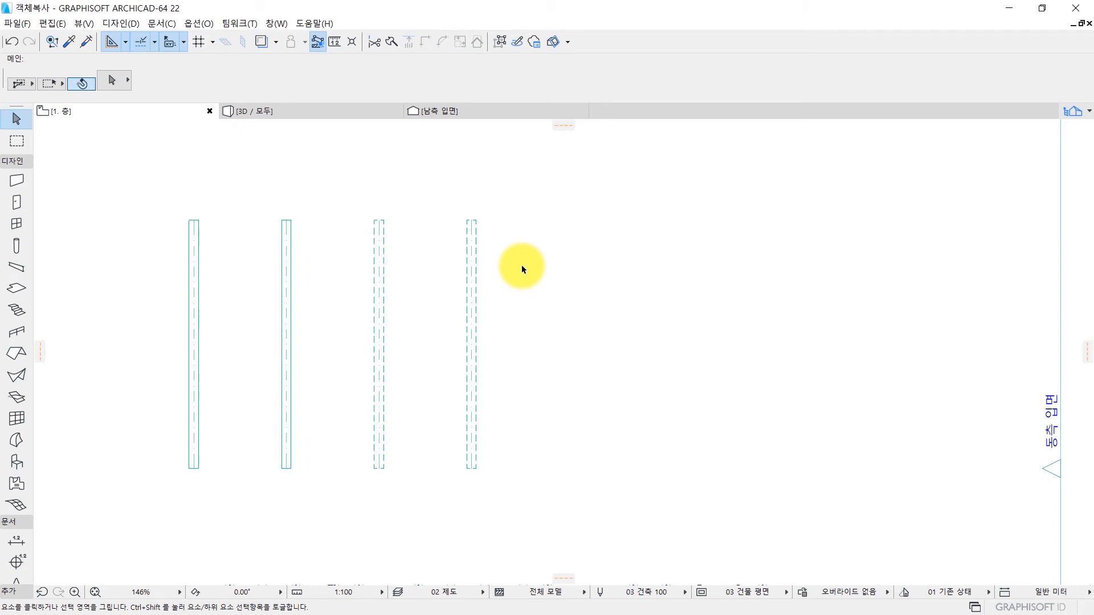
{"action": "key", "text": "F3"}
{"action": "middle_click_drag", "start_coordinate": [497, 241], "coordinate": [506, 355], "text": "shift"}
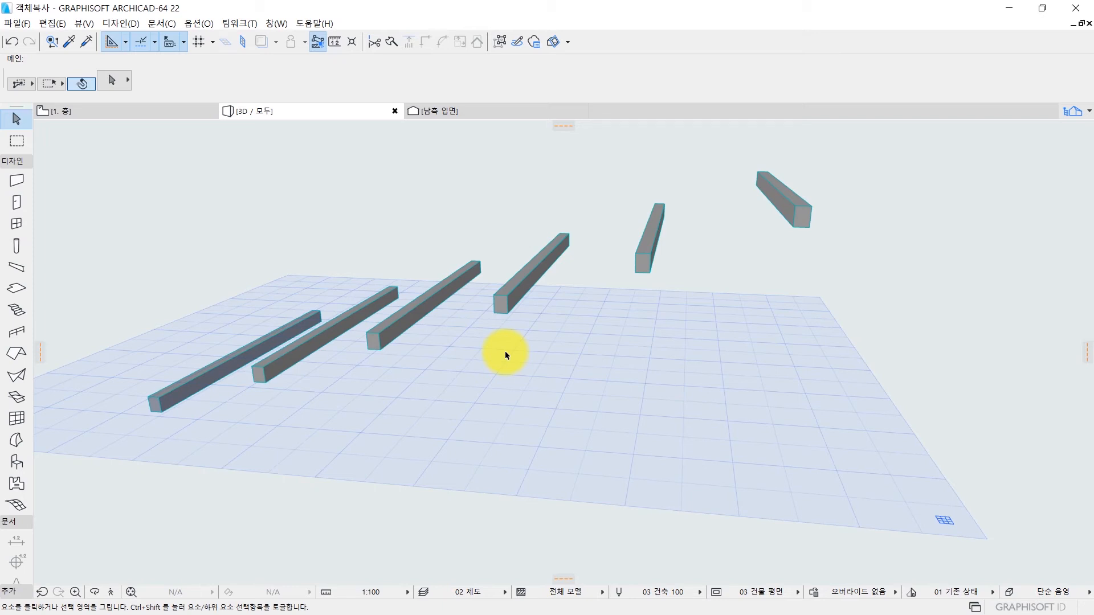
{"action": "left_click_drag", "start_coordinate": [505, 355], "coordinate": [668, 309]}
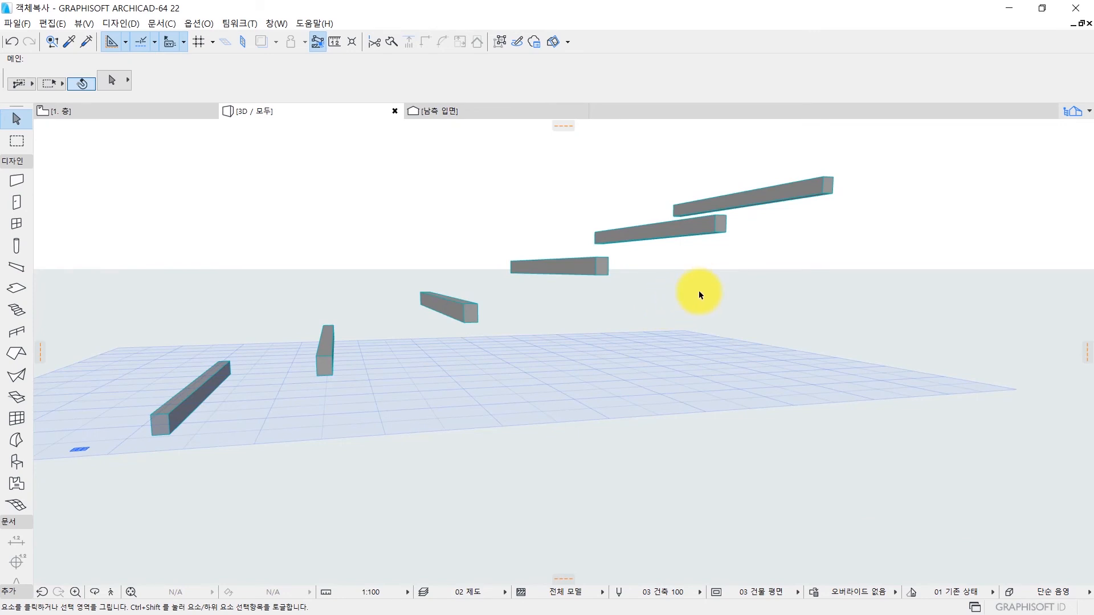
Step: Undo the raised copies on the floor plan and reopen the multiple copy settings for the original beam
{"action": "key", "text": "F2"}
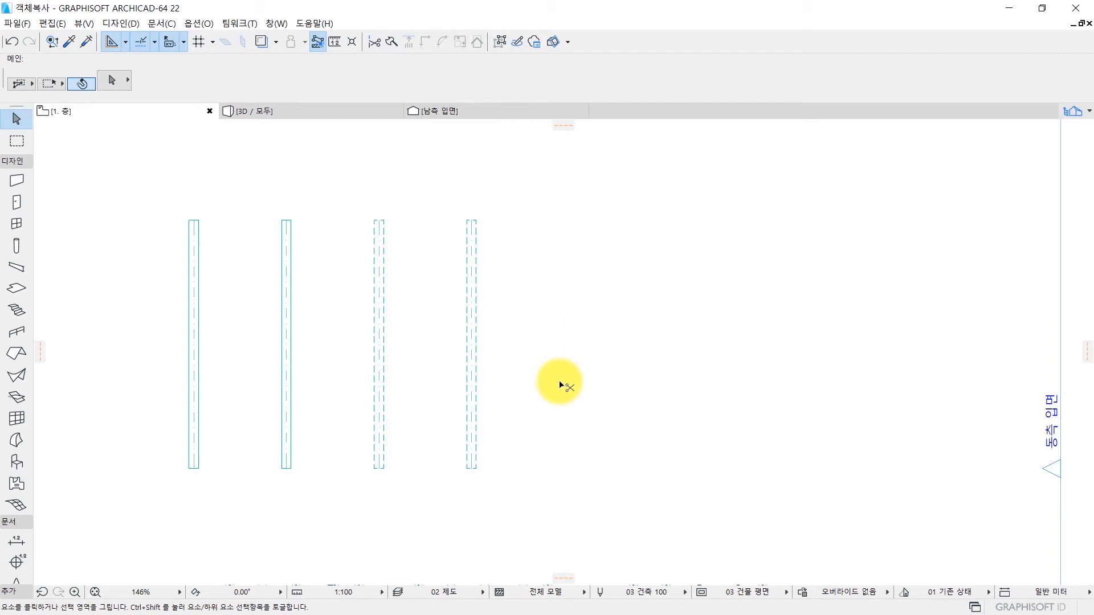
{"action": "key", "text": "ctrl+z"}
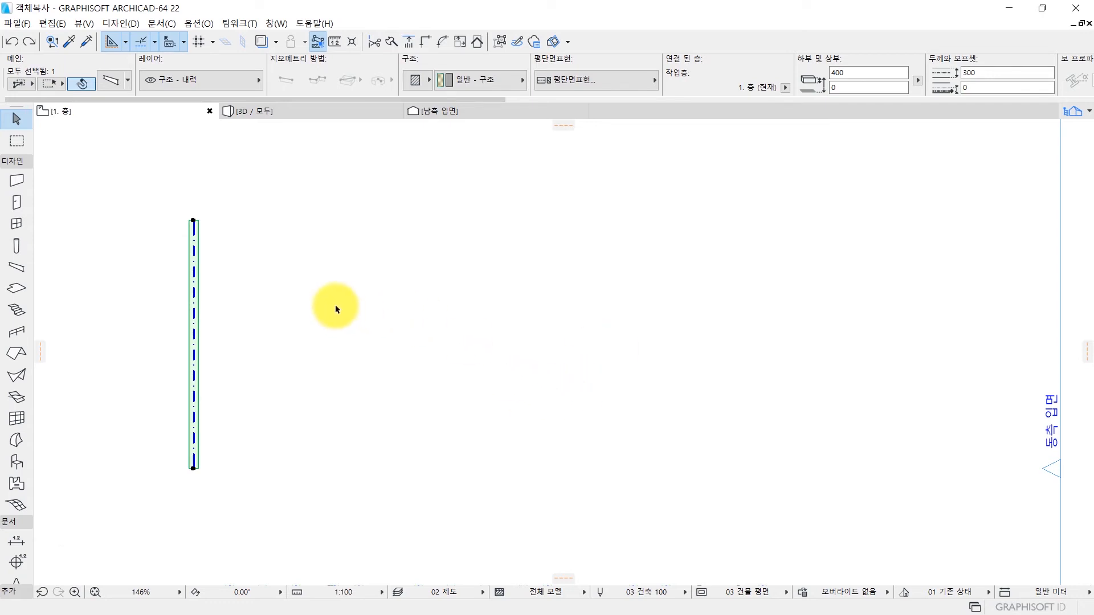
{"action": "left_click", "coordinate": [381, 296]}
{"action": "left_click", "coordinate": [198, 292]}
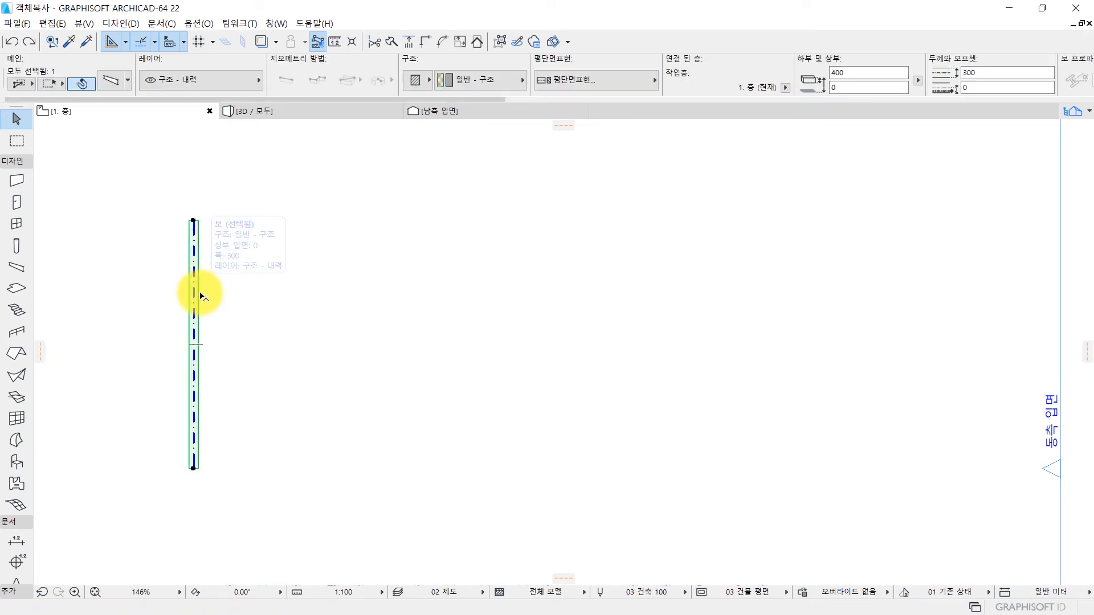
{"action": "left_click", "coordinate": [195, 289]}
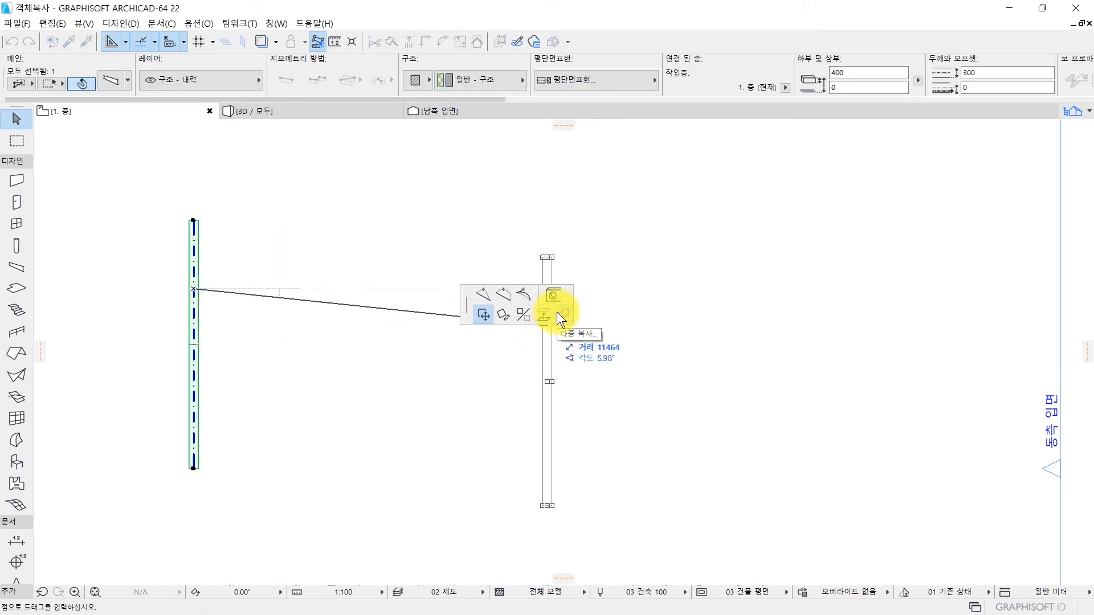
{"action": "left_click", "coordinate": [556, 312]}
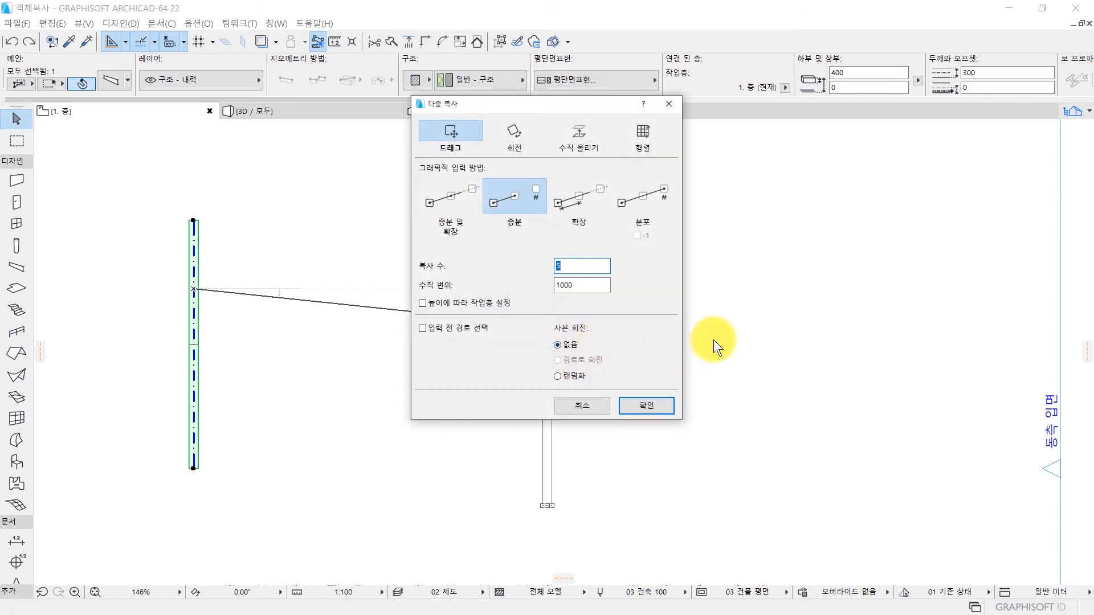
Step: Distribute five copies of the original beam horizontally to the right using the 분포 (distribute) method with 1000 vertical displacement, and inspect them in 3D
{"action": "left_click", "coordinate": [654, 204]}
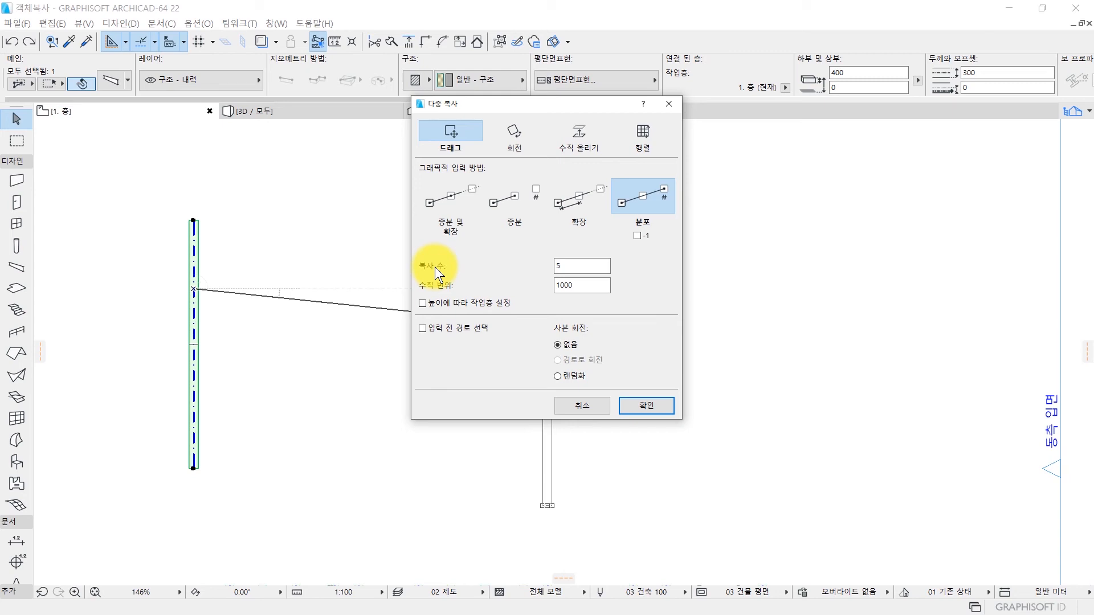
{"action": "left_click", "coordinate": [644, 406]}
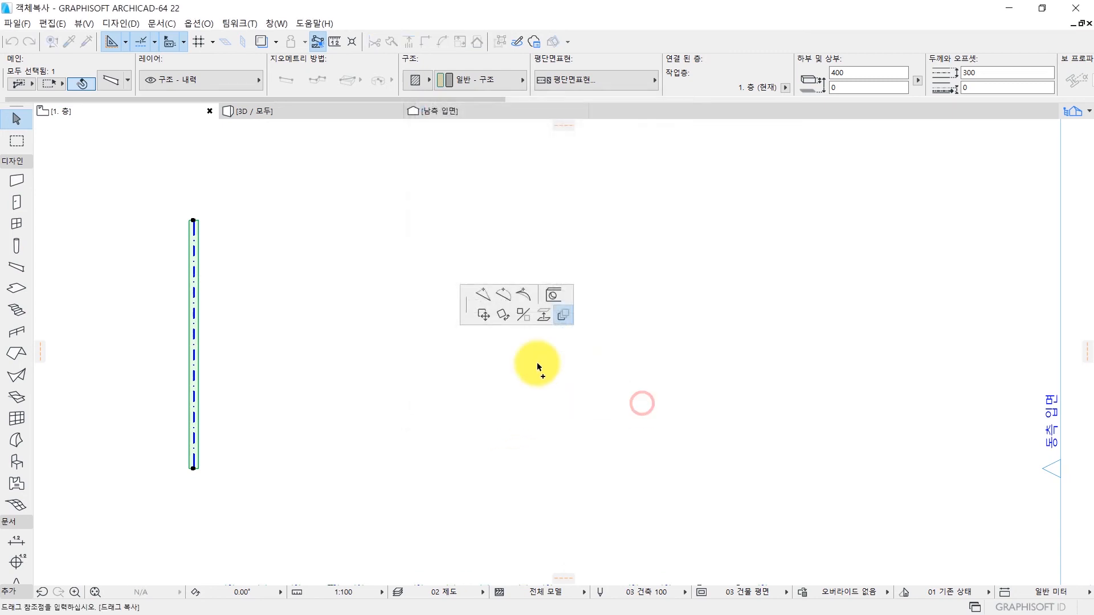
{"action": "left_click", "coordinate": [201, 204]}
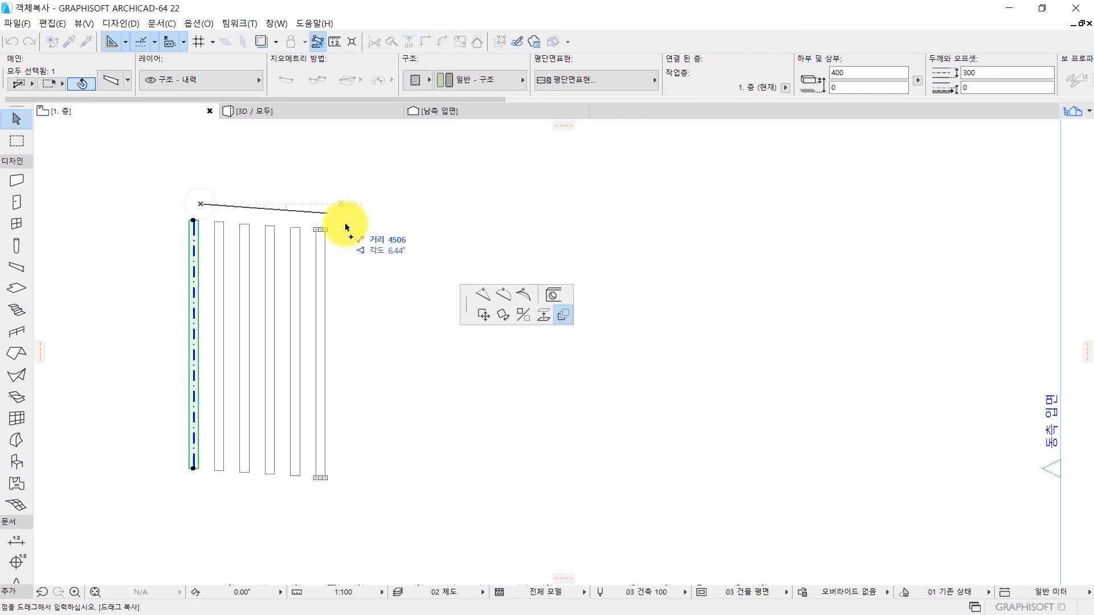
{"action": "left_click", "coordinate": [709, 210]}
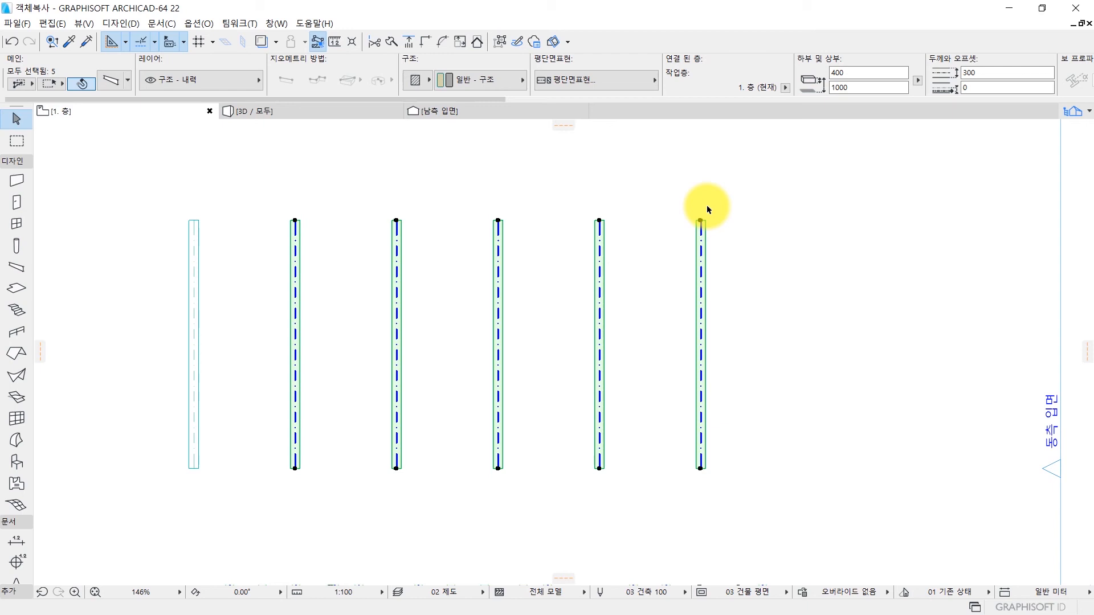
{"action": "left_click", "coordinate": [706, 209]}
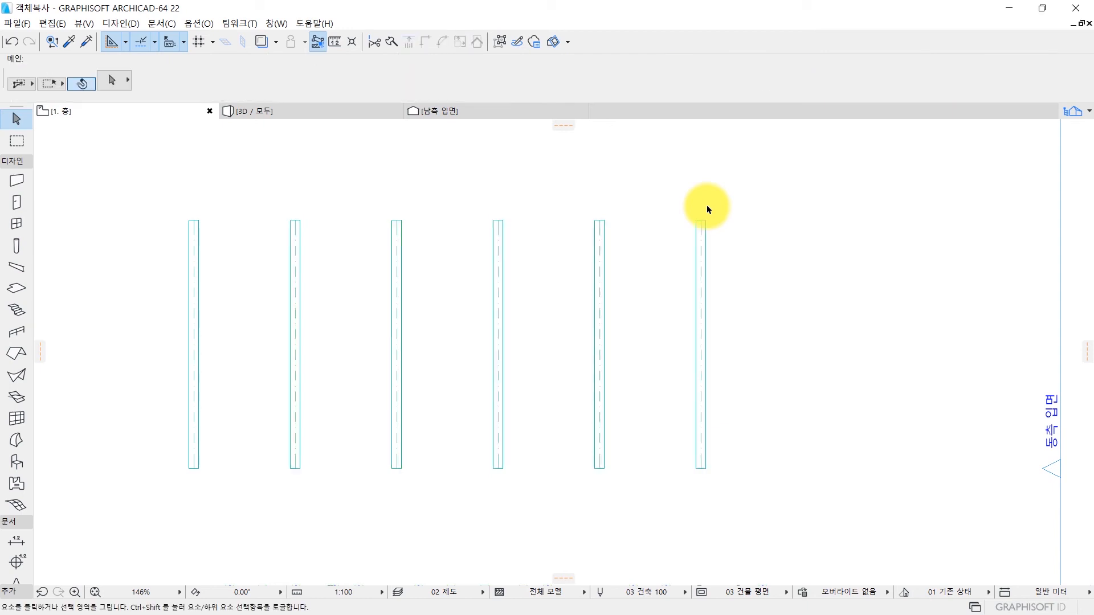
{"action": "key", "text": "F3"}
{"action": "middle_click_drag", "start_coordinate": [654, 325], "coordinate": [534, 309], "text": "shift"}
{"action": "middle_click_drag", "start_coordinate": [633, 329], "coordinate": [619, 347], "text": "shift"}
{"action": "scroll", "coordinate": [622, 345], "scroll_direction": "up", "scroll_amount": 1}
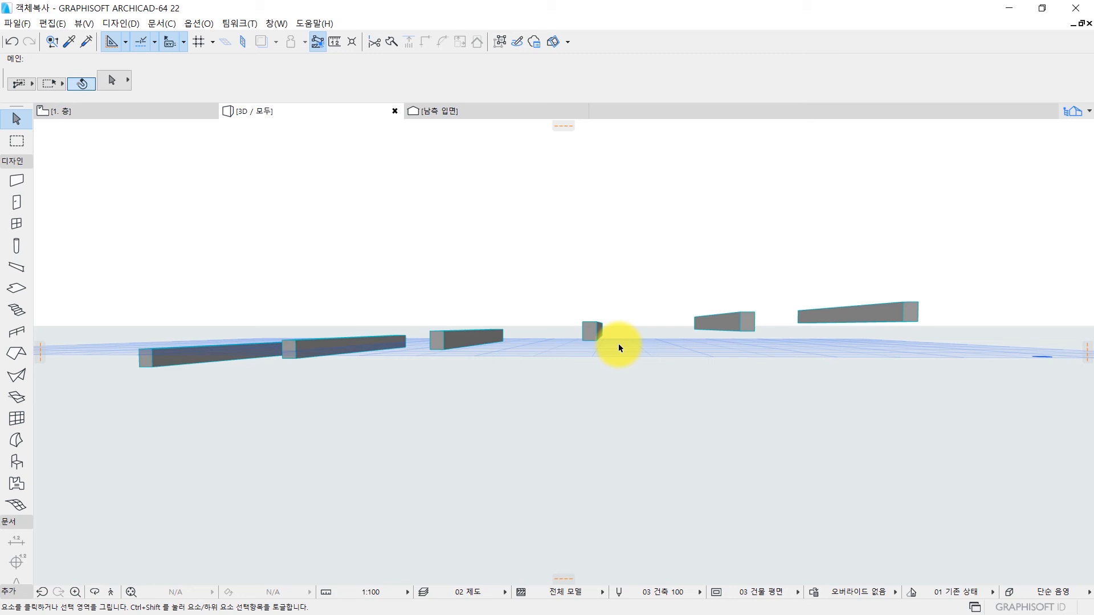
Step: Return to the floor plan and open the multiple copy settings for the original beam
{"action": "key", "text": "F2"}
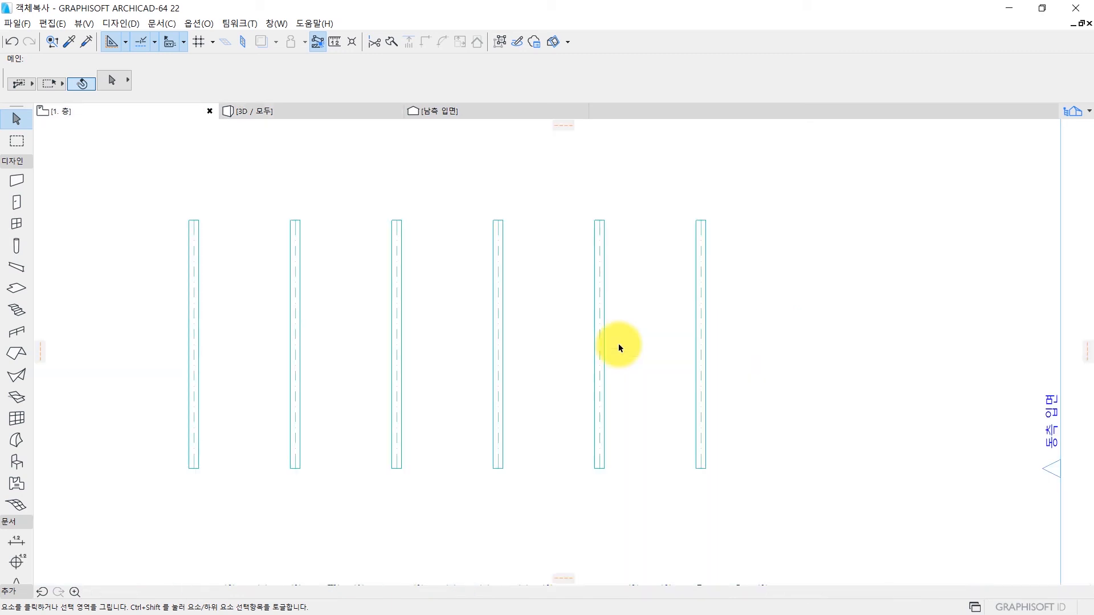
{"action": "left_click", "coordinate": [193, 307]}
{"action": "left_click", "coordinate": [198, 311]}
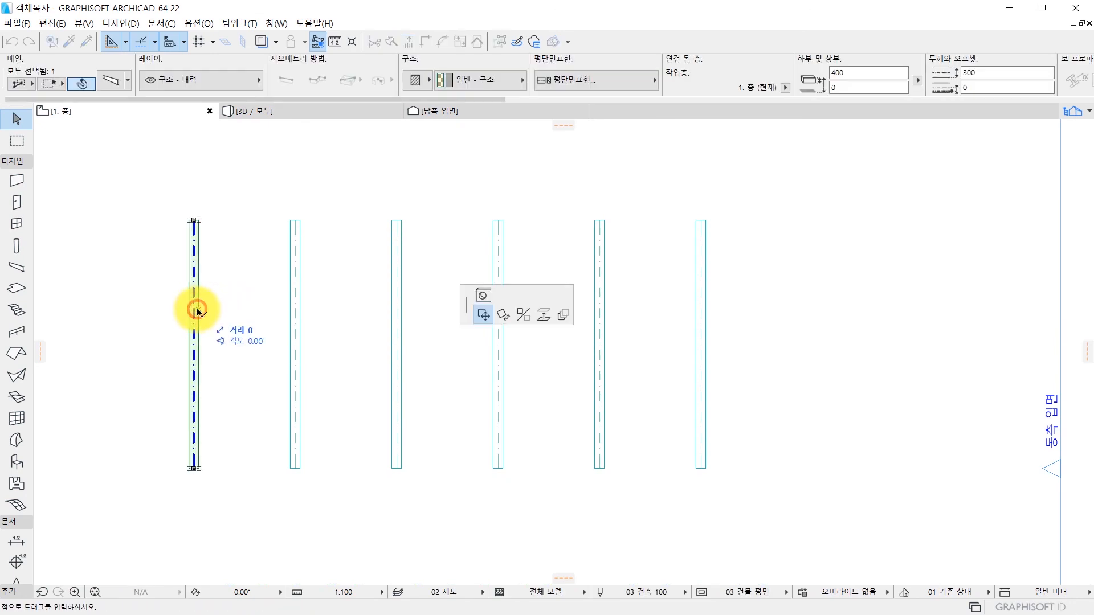
{"action": "left_click", "coordinate": [569, 314]}
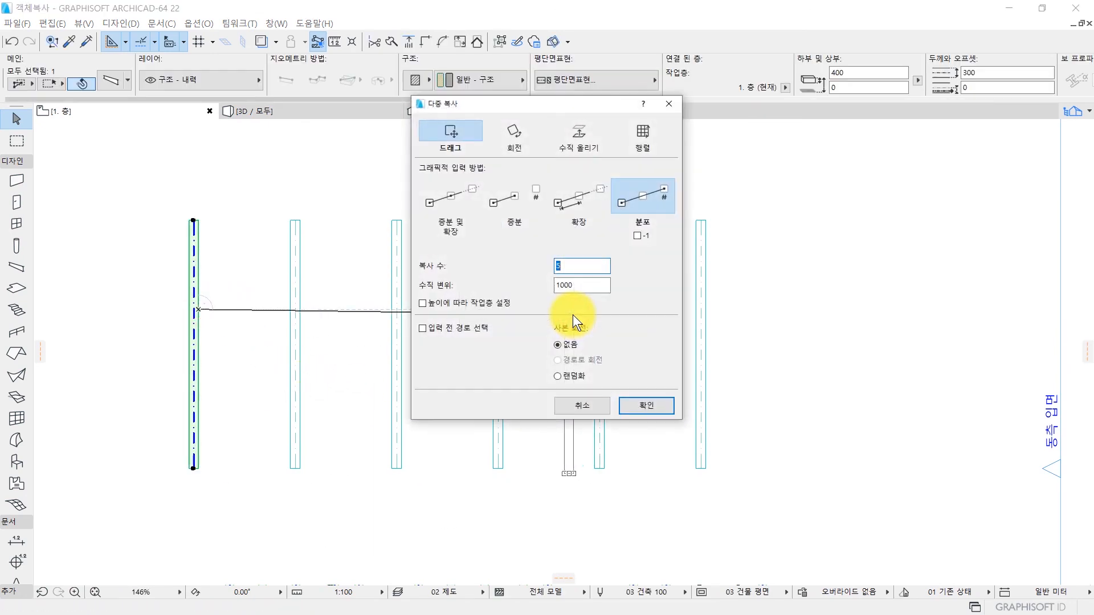